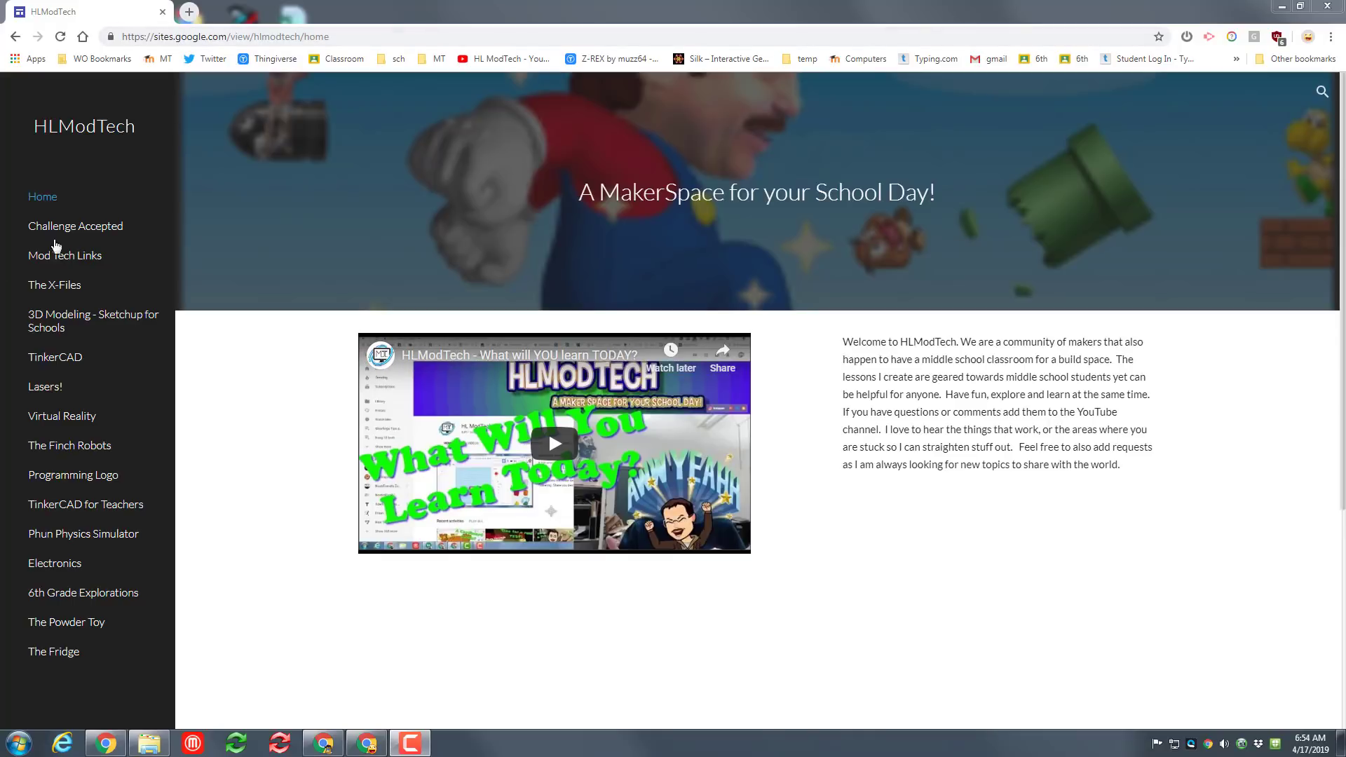
Step: Launch SketchUp for Schools from the HLModTech site's 3D Modeling page and start a blank model
{"action": "left_click", "coordinate": [61, 321]}
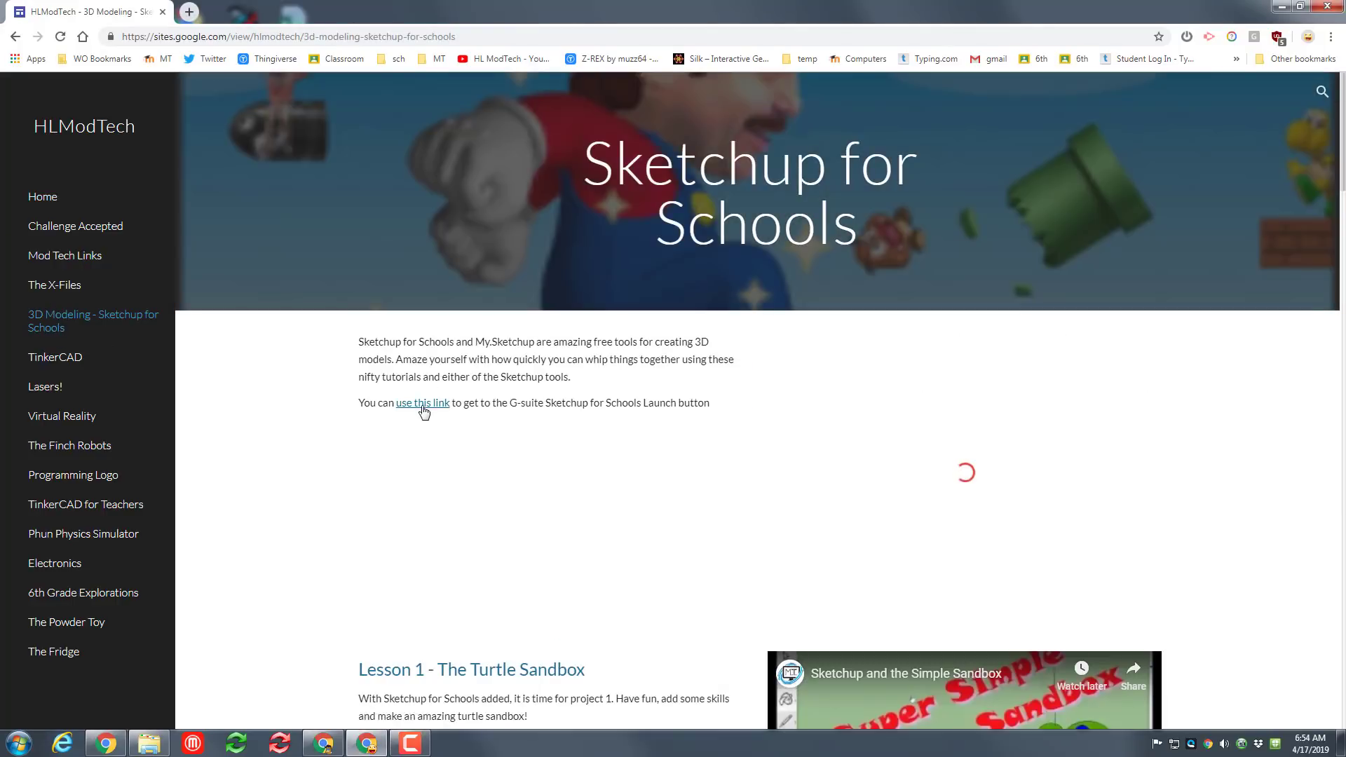
{"action": "left_click", "coordinate": [422, 404]}
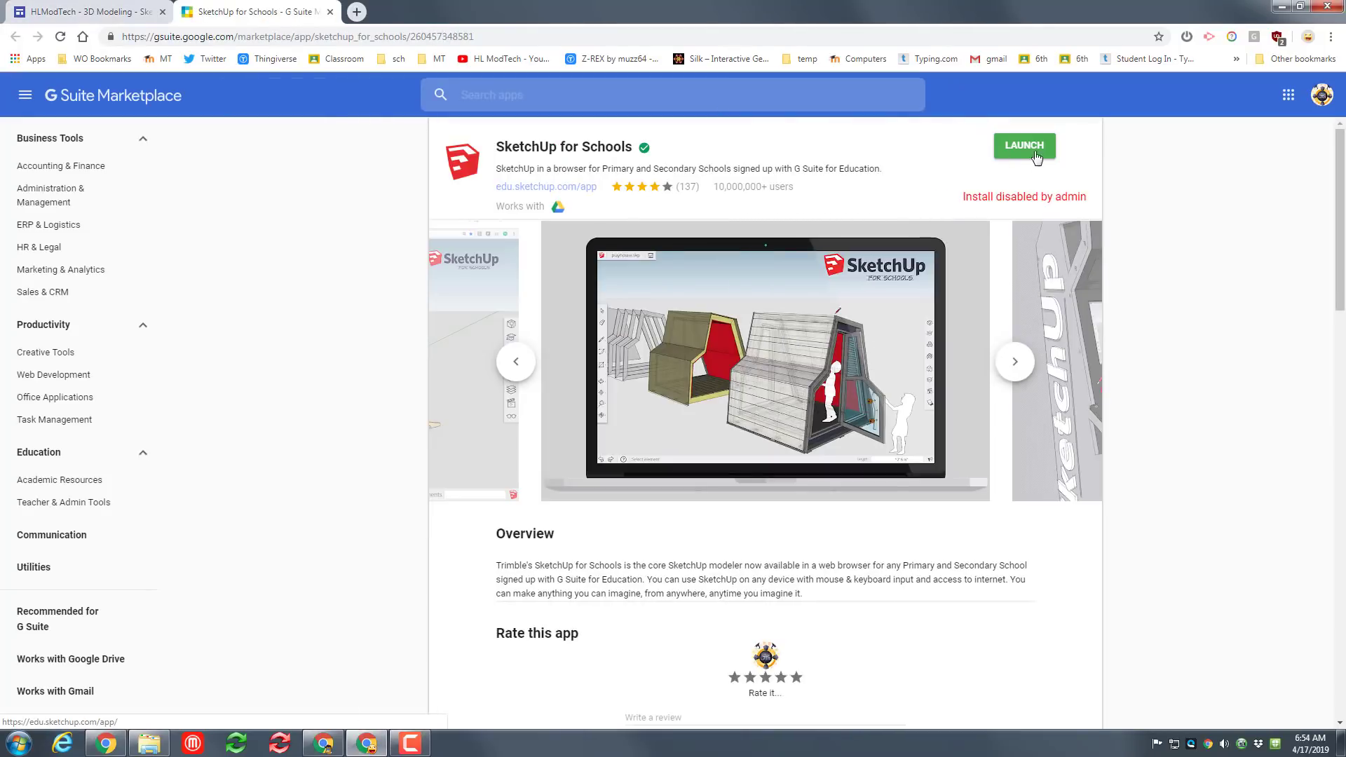
{"action": "left_click", "coordinate": [1025, 145]}
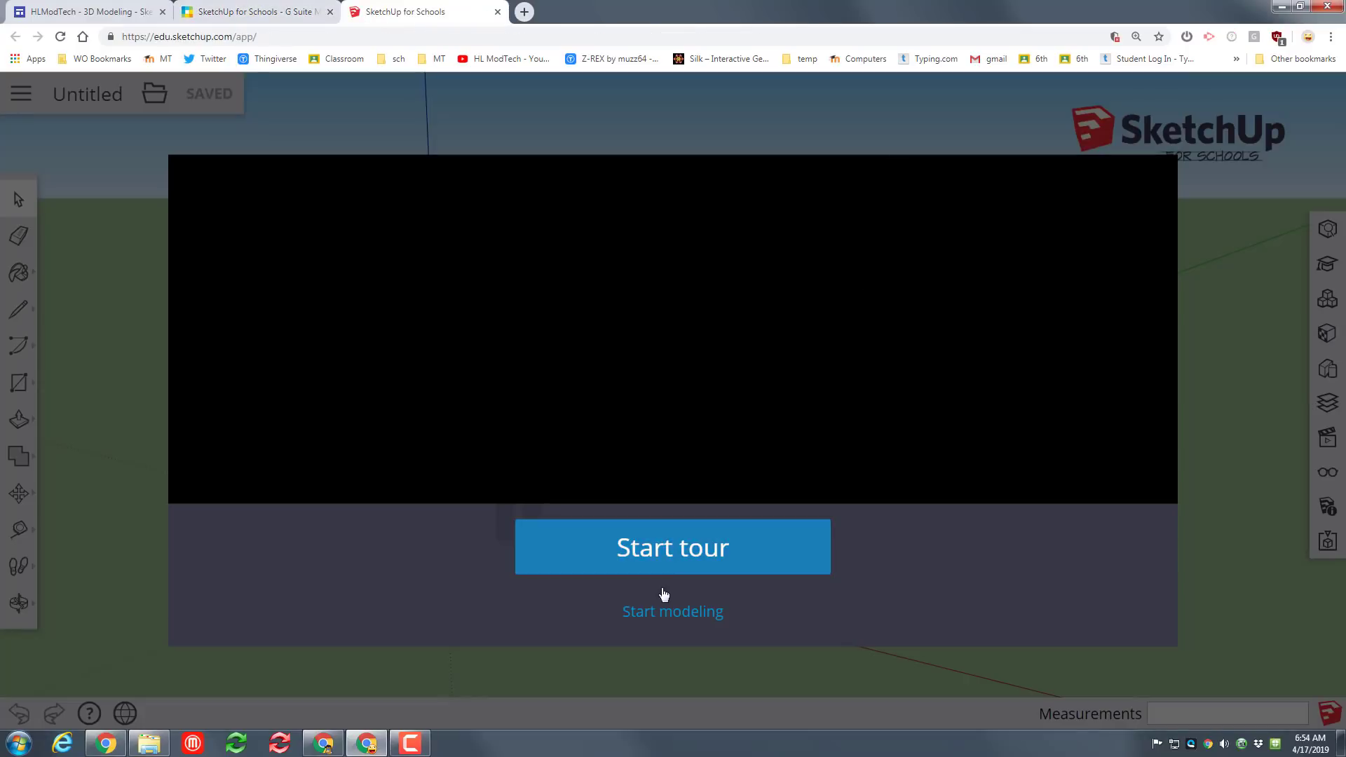
{"action": "left_click", "coordinate": [677, 615]}
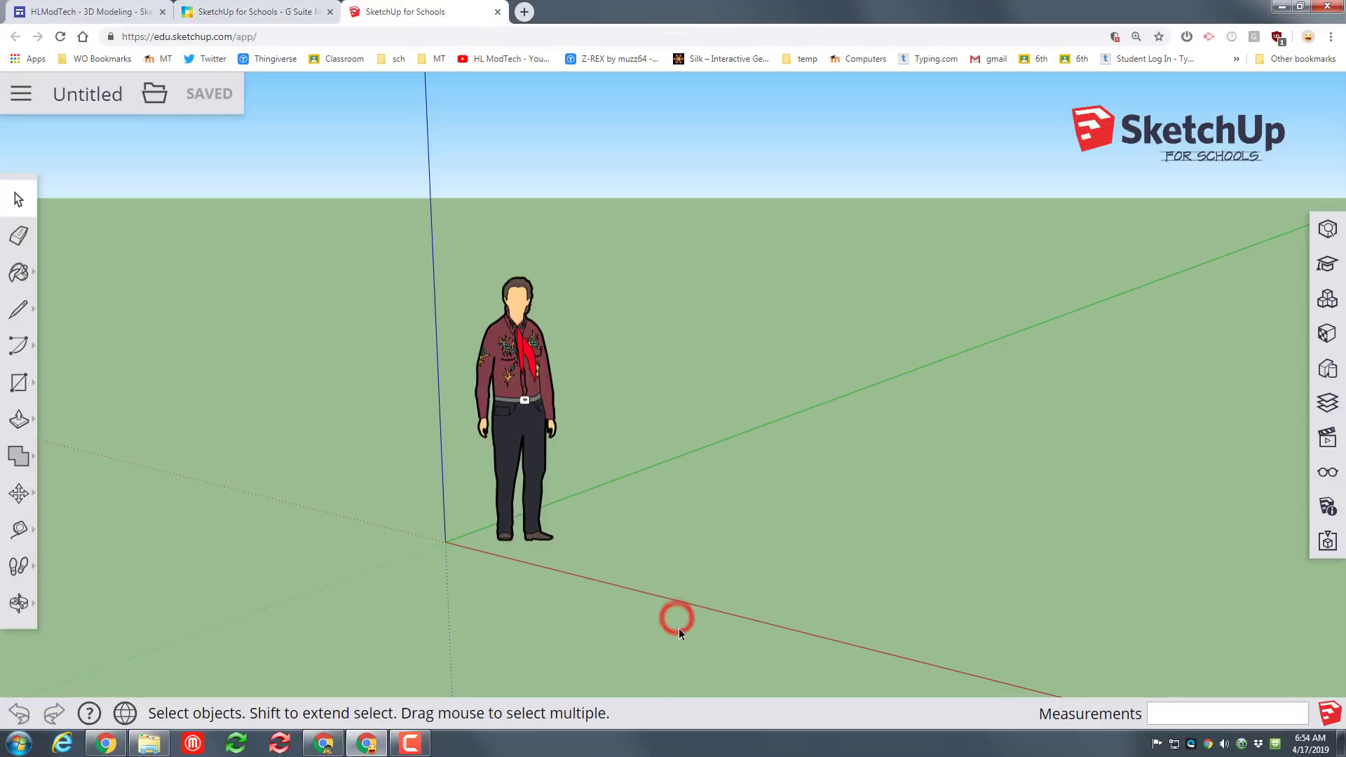
Step: Start a new model from the Simple Template - Millimeters and delete the person figure
{"action": "left_click", "coordinate": [154, 93]}
{"action": "left_click", "coordinate": [150, 139]}
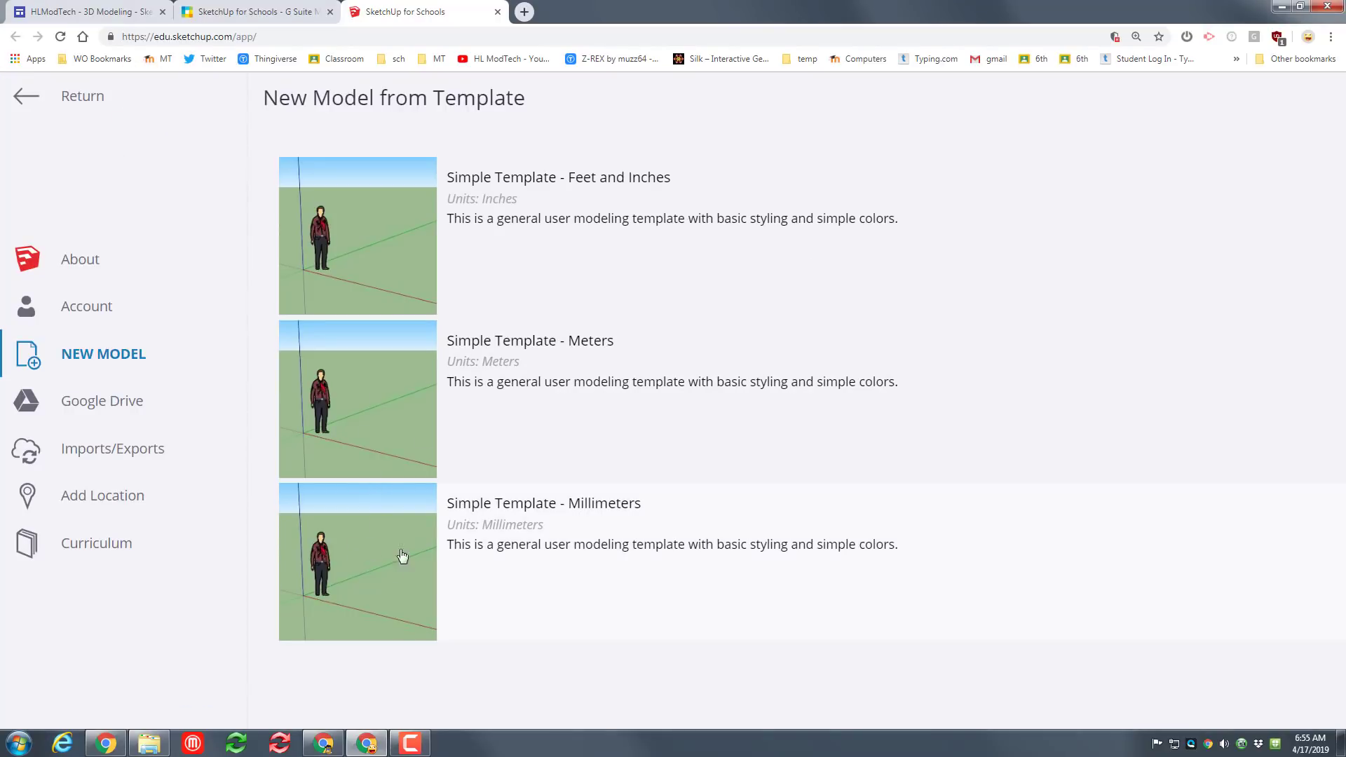
{"action": "left_click", "coordinate": [376, 571]}
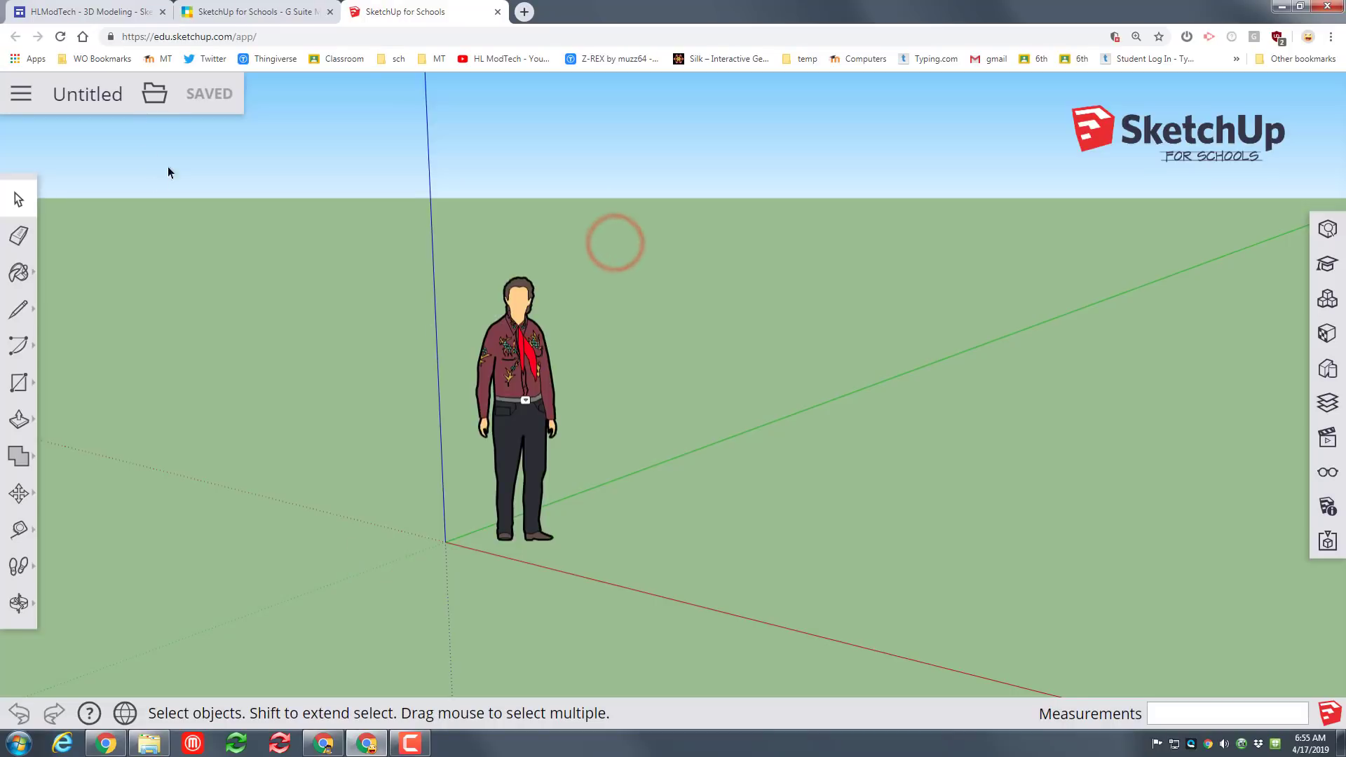
{"action": "left_click", "coordinate": [528, 379]}
{"action": "key", "text": "Delete"}
Step: Name the model 'poly mdh' and save it to the sketchup Drive folder
{"action": "left_click", "coordinate": [105, 92]}
{"action": "left_click", "coordinate": [590, 395]}
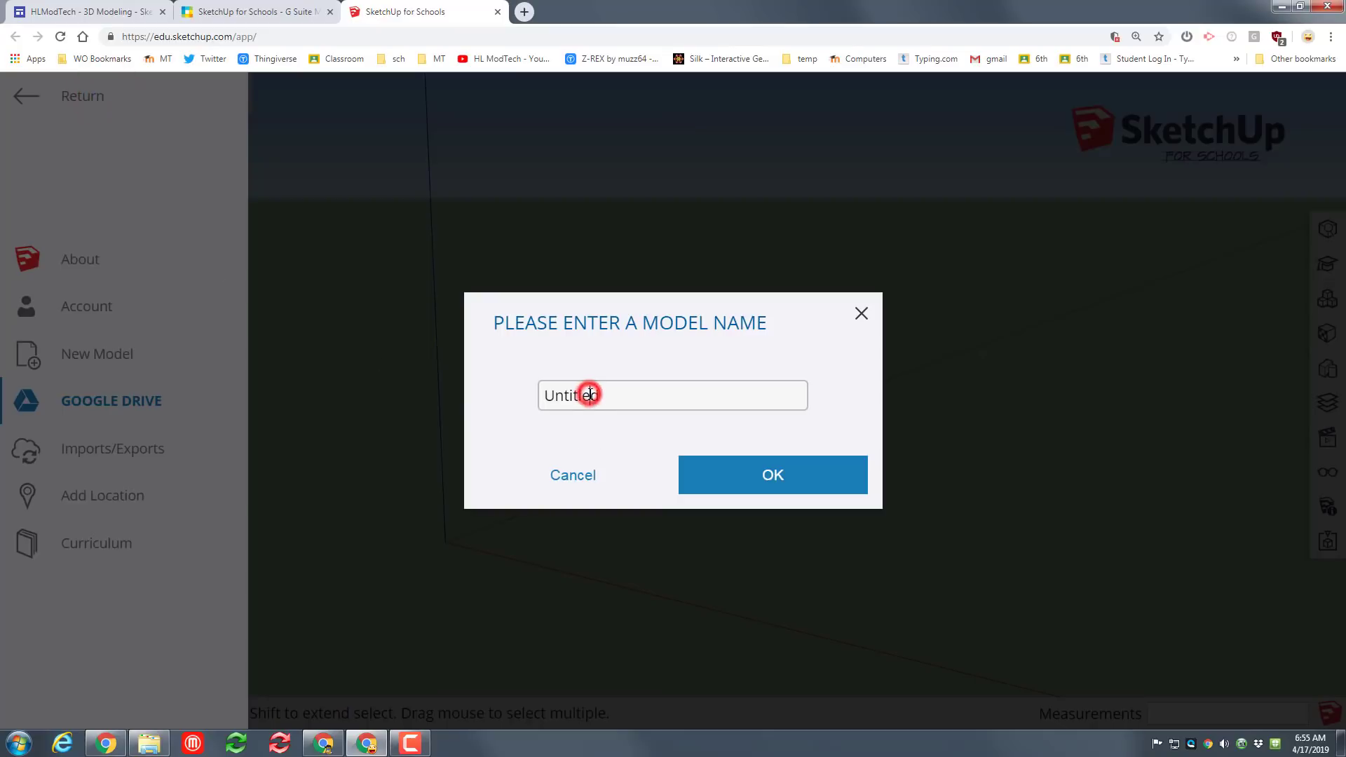
{"action": "left_click_drag", "start_coordinate": [631, 386], "coordinate": [481, 391]}
{"action": "type", "text": "poly mdh"}
{"action": "left_click", "coordinate": [775, 475]}
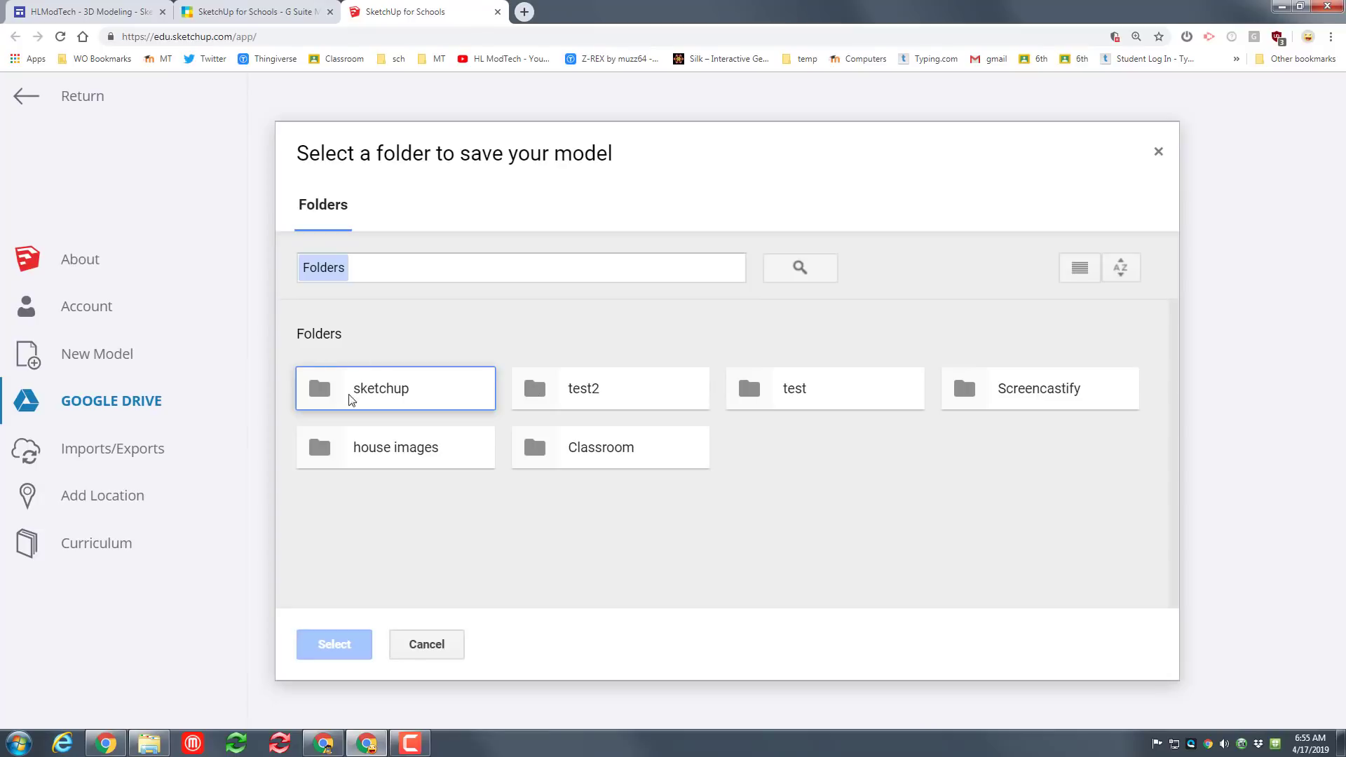
{"action": "left_click", "coordinate": [372, 387]}
{"action": "left_click", "coordinate": [331, 644]}
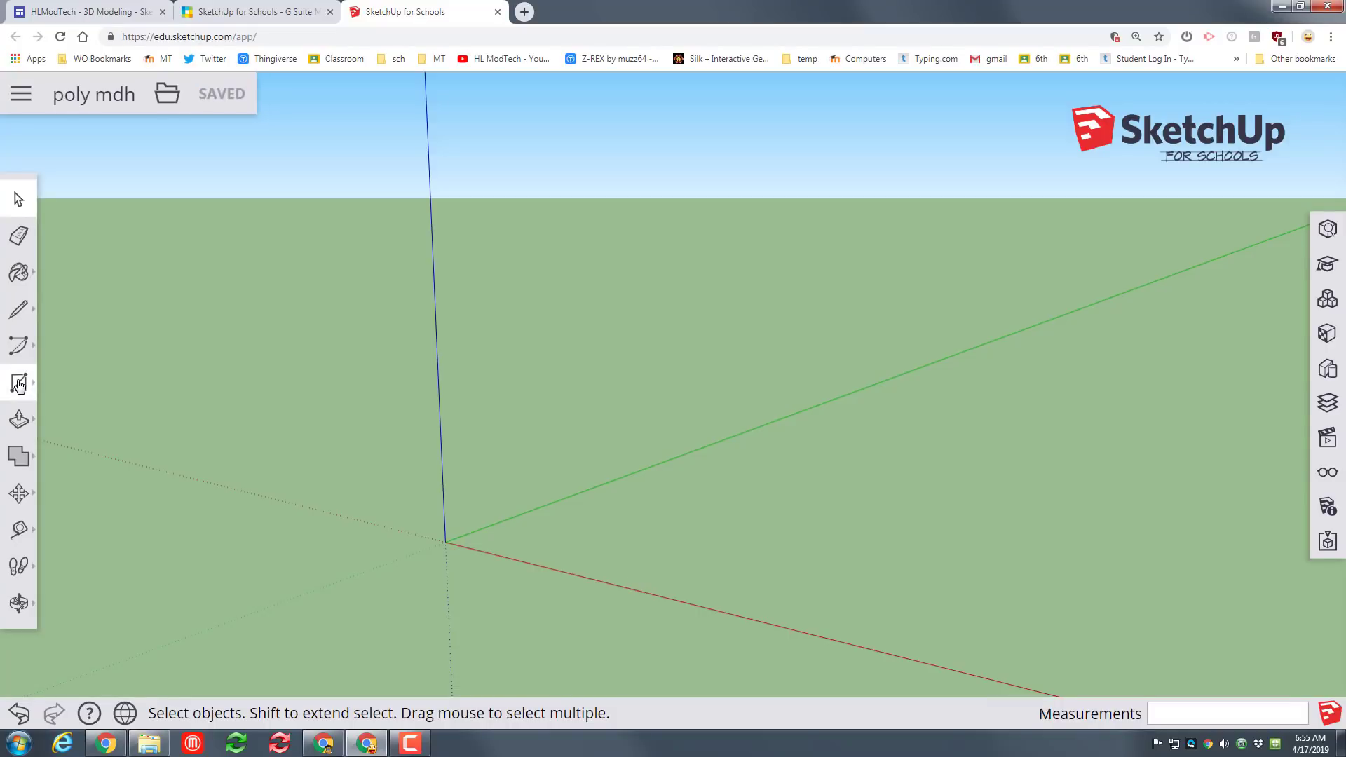
Step: Draw a 6-sided polygon centred on the origin with a 682.99 mm inscribed radius
{"action": "left_click", "coordinate": [18, 382]}
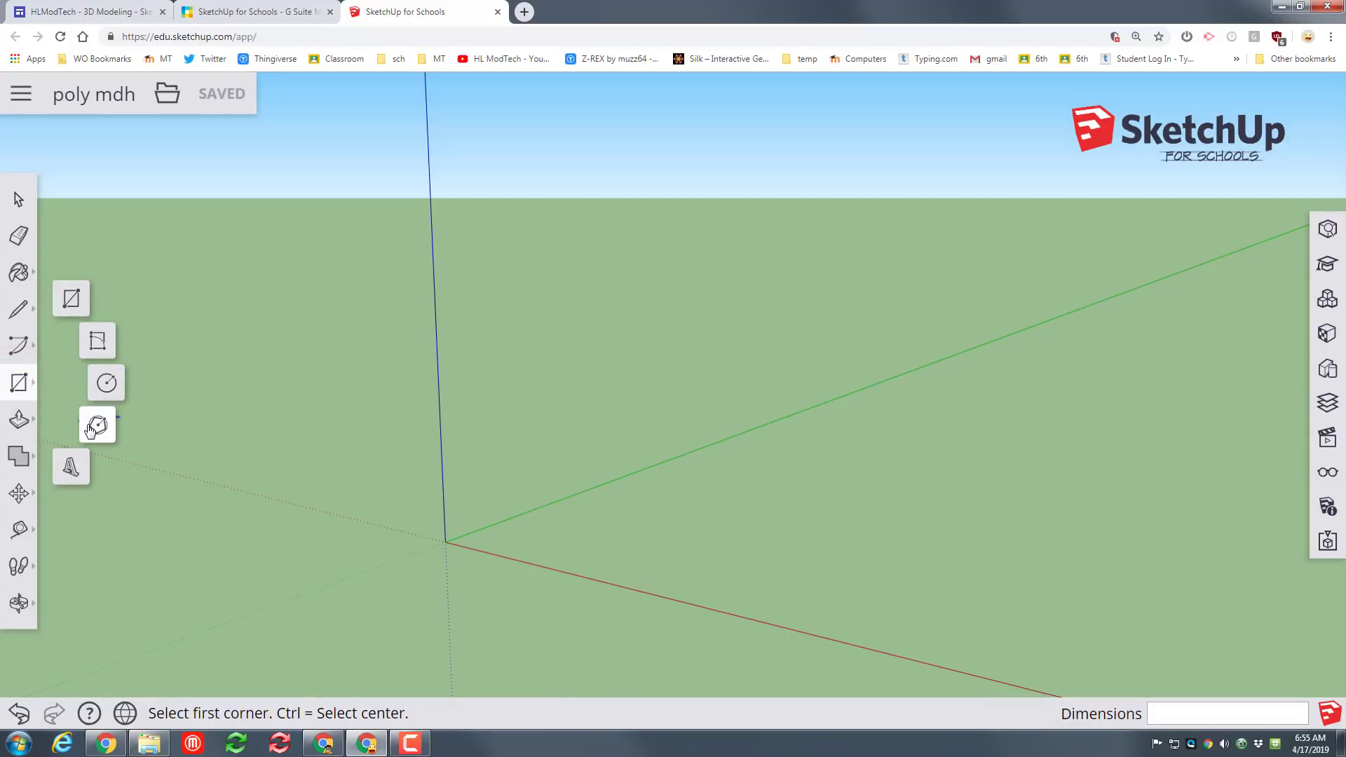
{"action": "left_click", "coordinate": [94, 429]}
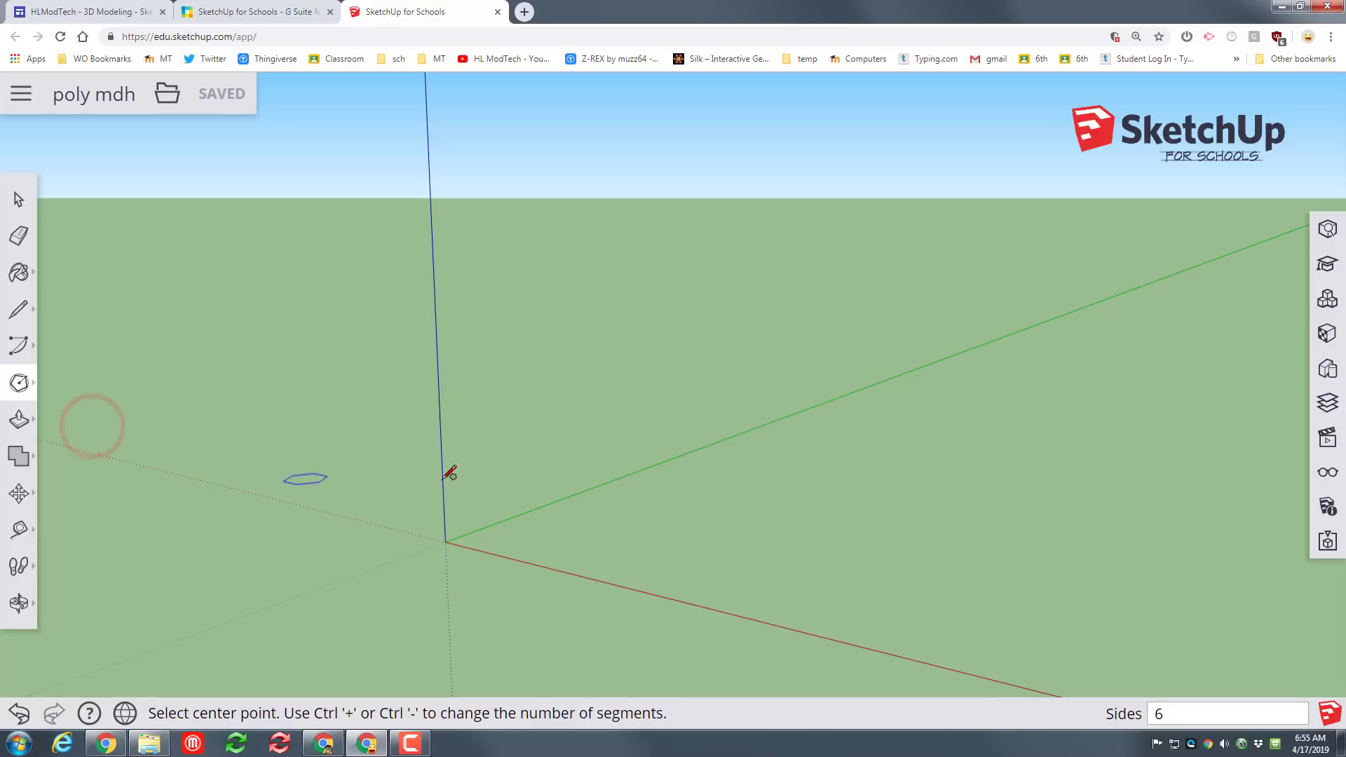
{"action": "left_click", "coordinate": [452, 541]}
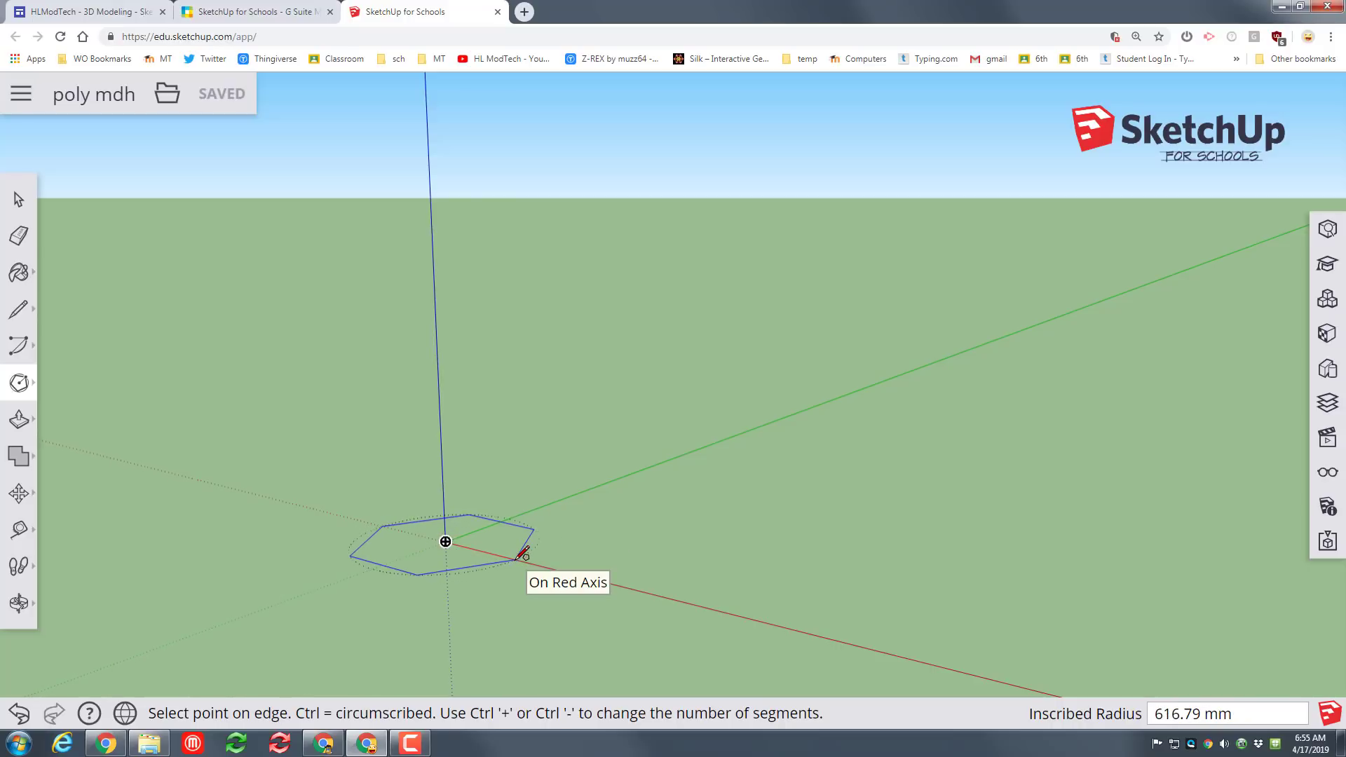
{"action": "left_click", "coordinate": [525, 558]}
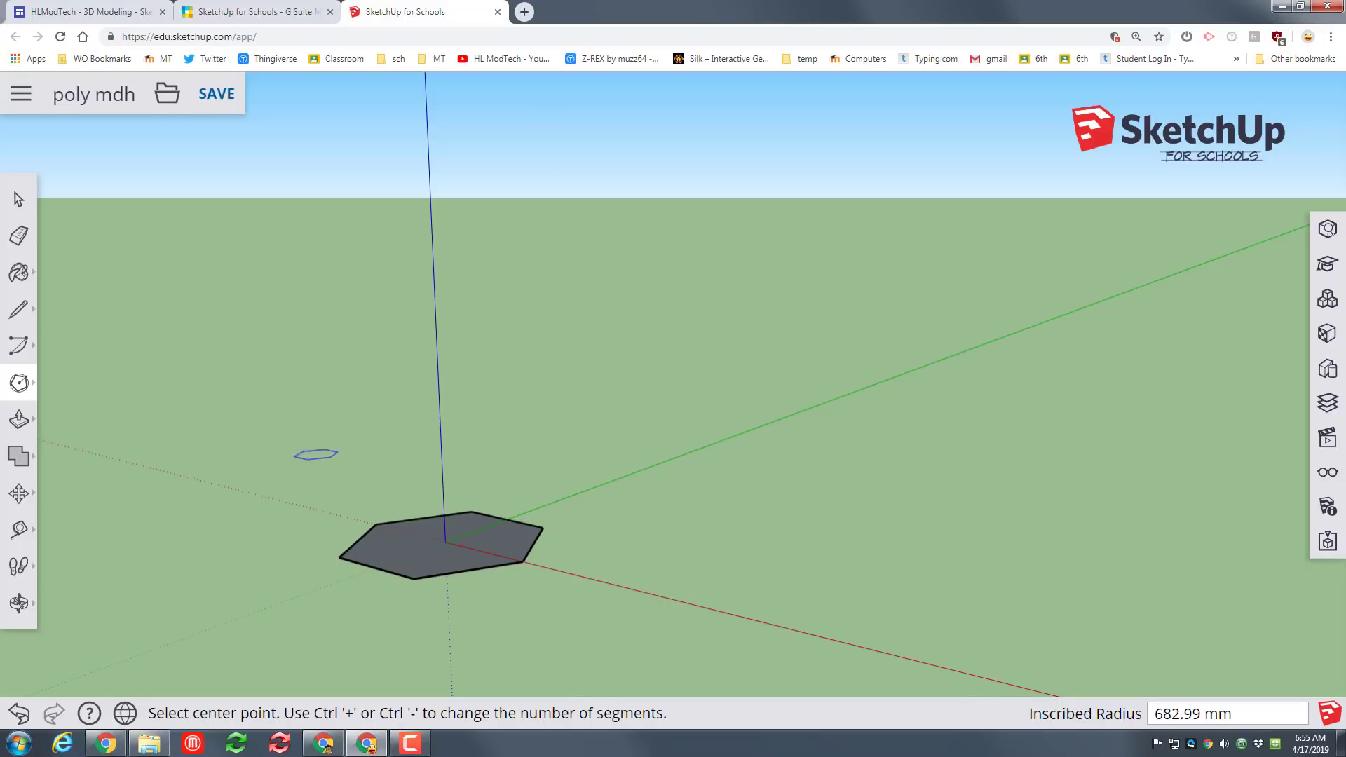
{"action": "left_click", "coordinate": [18, 200]}
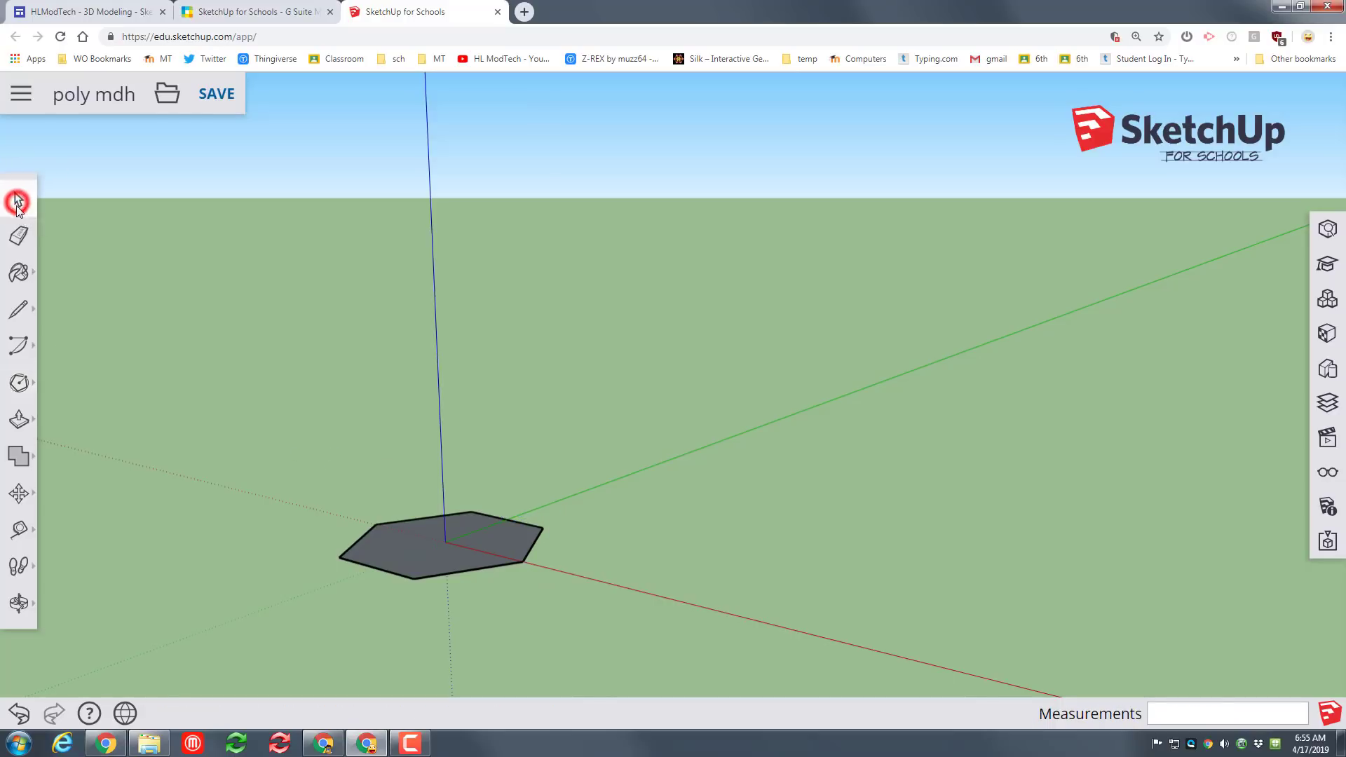
Step: Copy the hexagon along the green axis and array it with /5 into six evenly spaced hexagons
{"action": "double_click", "coordinate": [427, 536]}
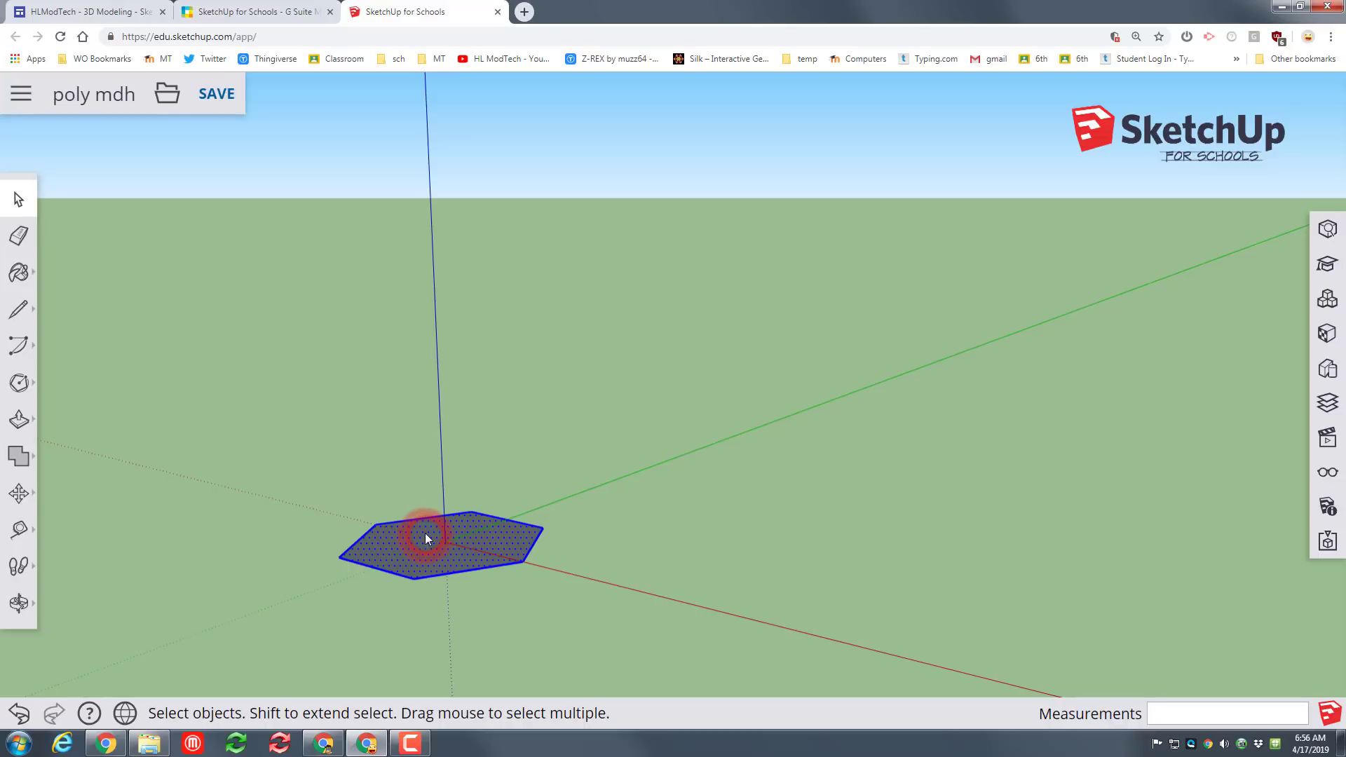
{"action": "left_click", "coordinate": [19, 494]}
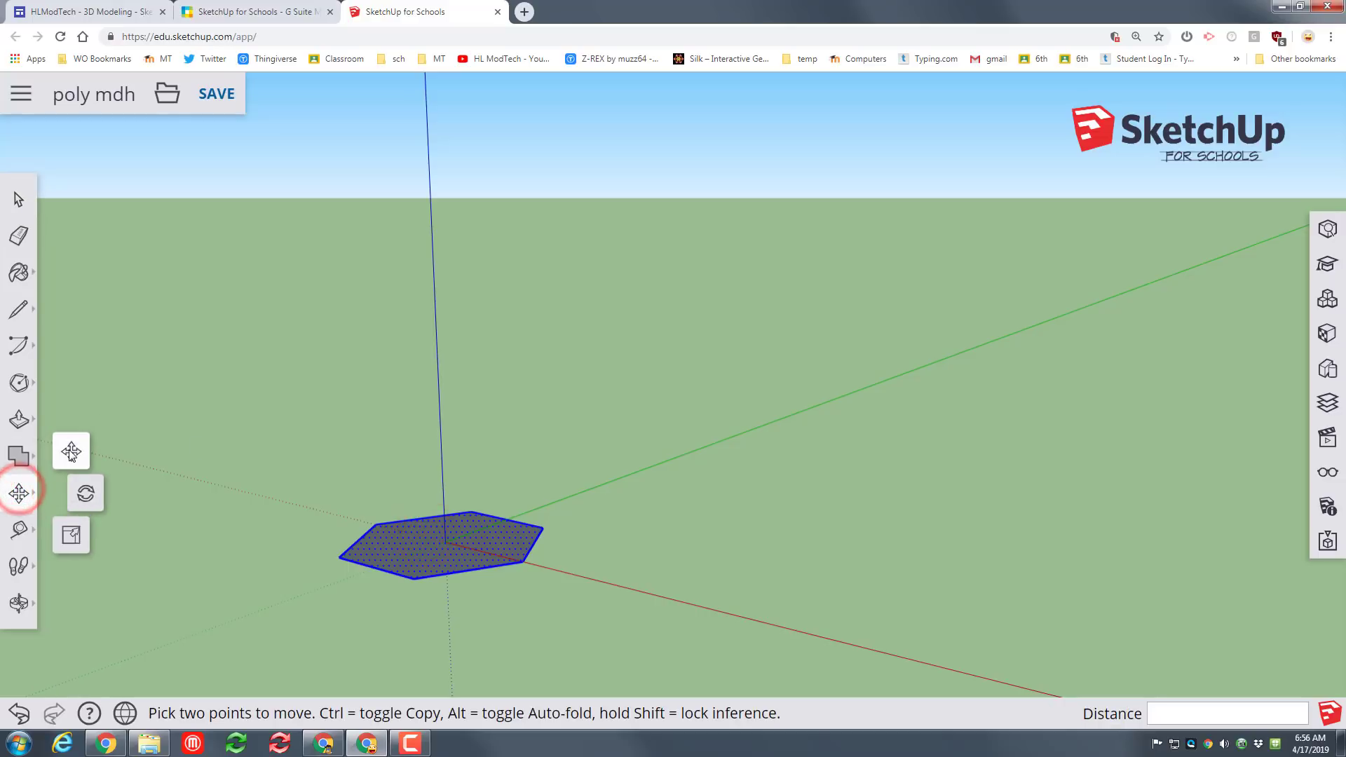
{"action": "left_click", "coordinate": [446, 541]}
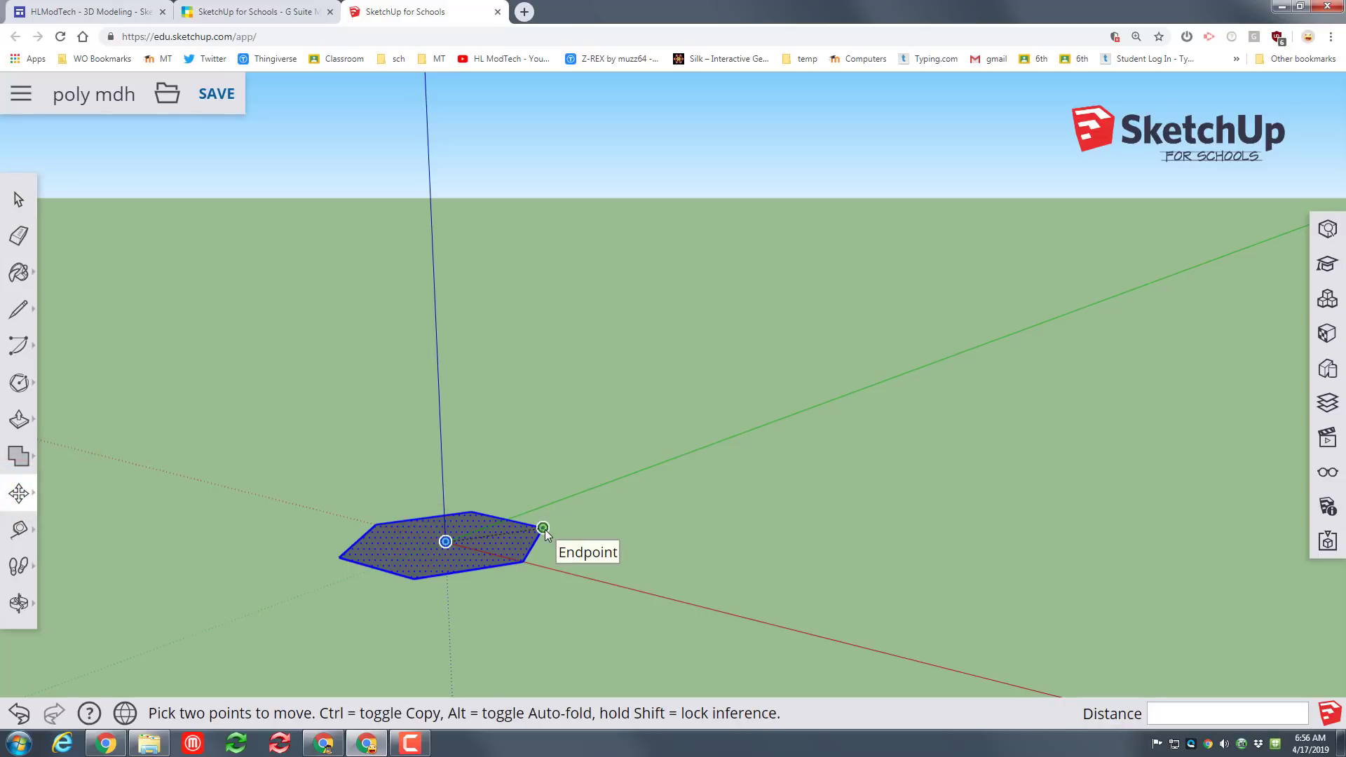
{"action": "left_click", "coordinate": [507, 520]}
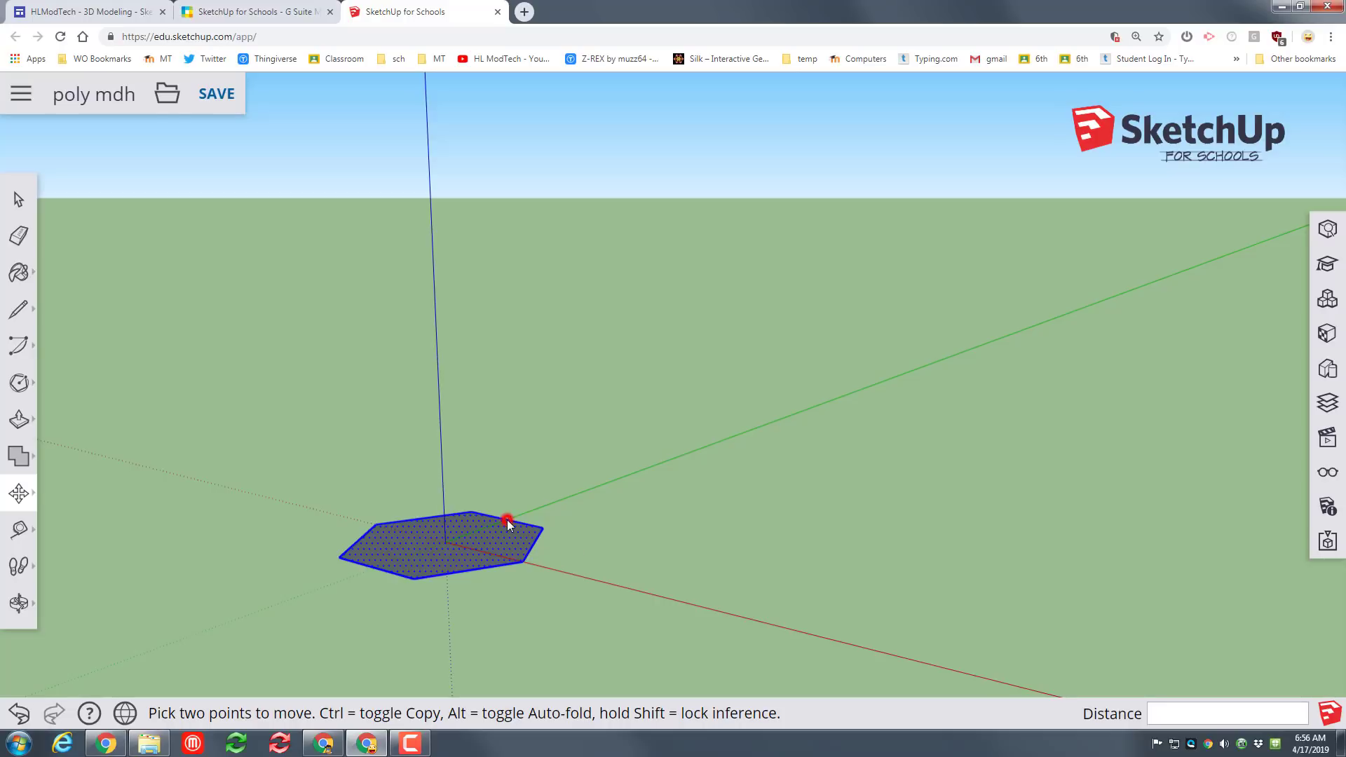
{"action": "key", "text": "ctrl"}
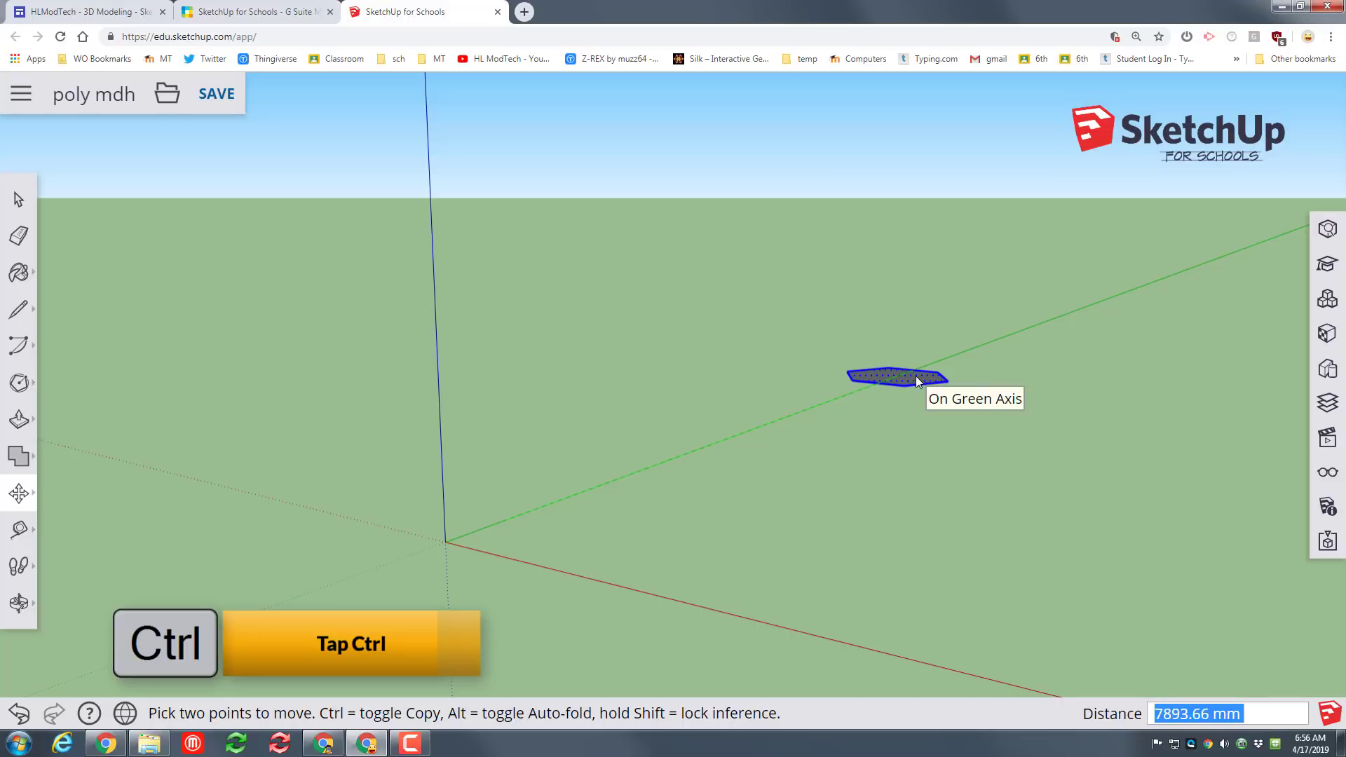
{"action": "key", "text": "ctrl"}
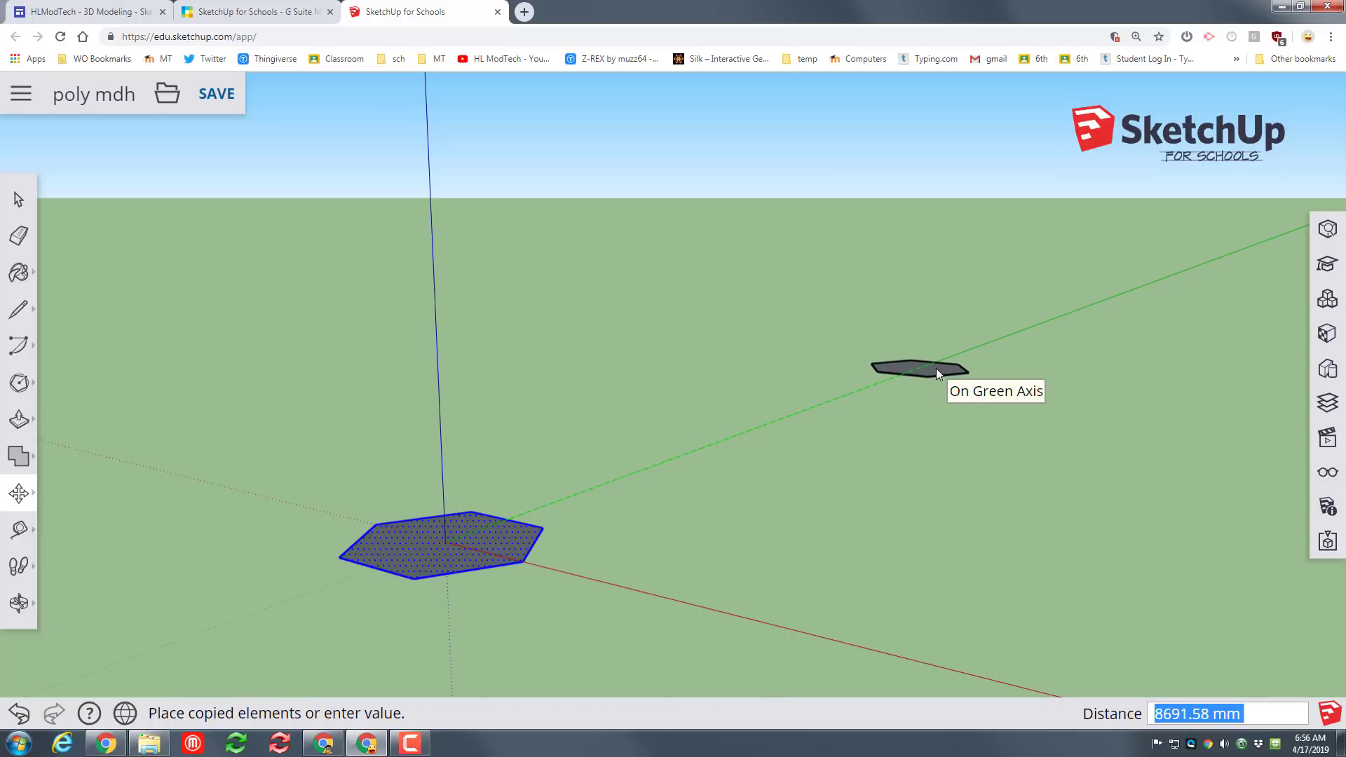
{"action": "left_click", "coordinate": [937, 370]}
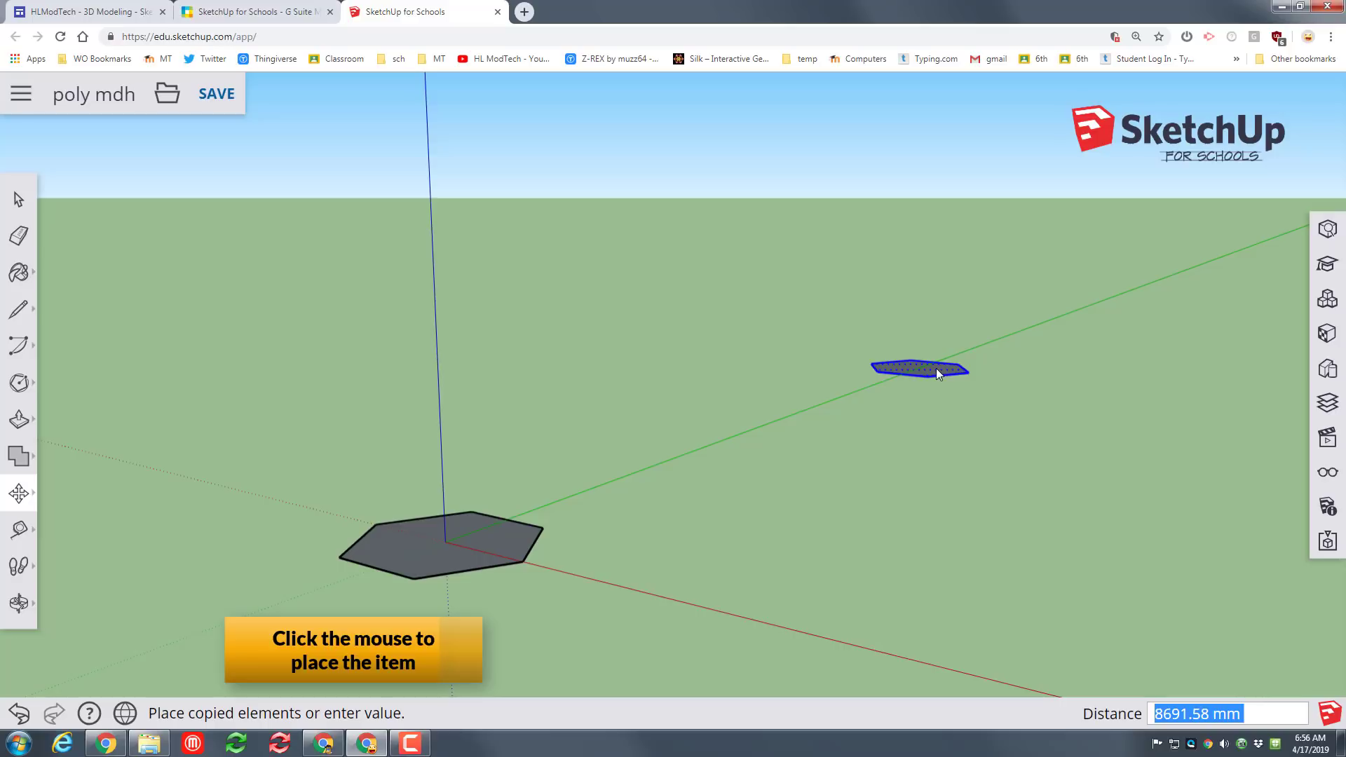
{"action": "type", "text": "/"}
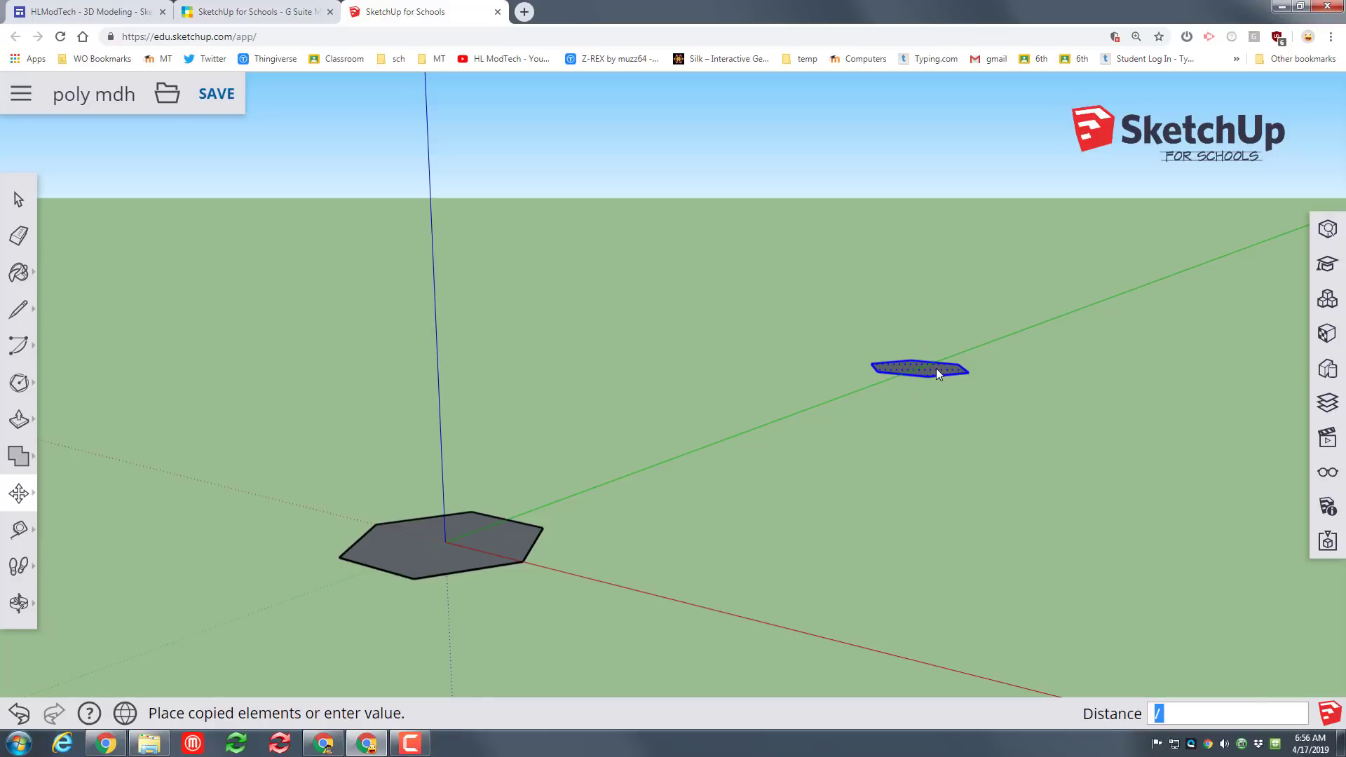
{"action": "type", "text": "5"}
{"action": "key", "text": "Return"}
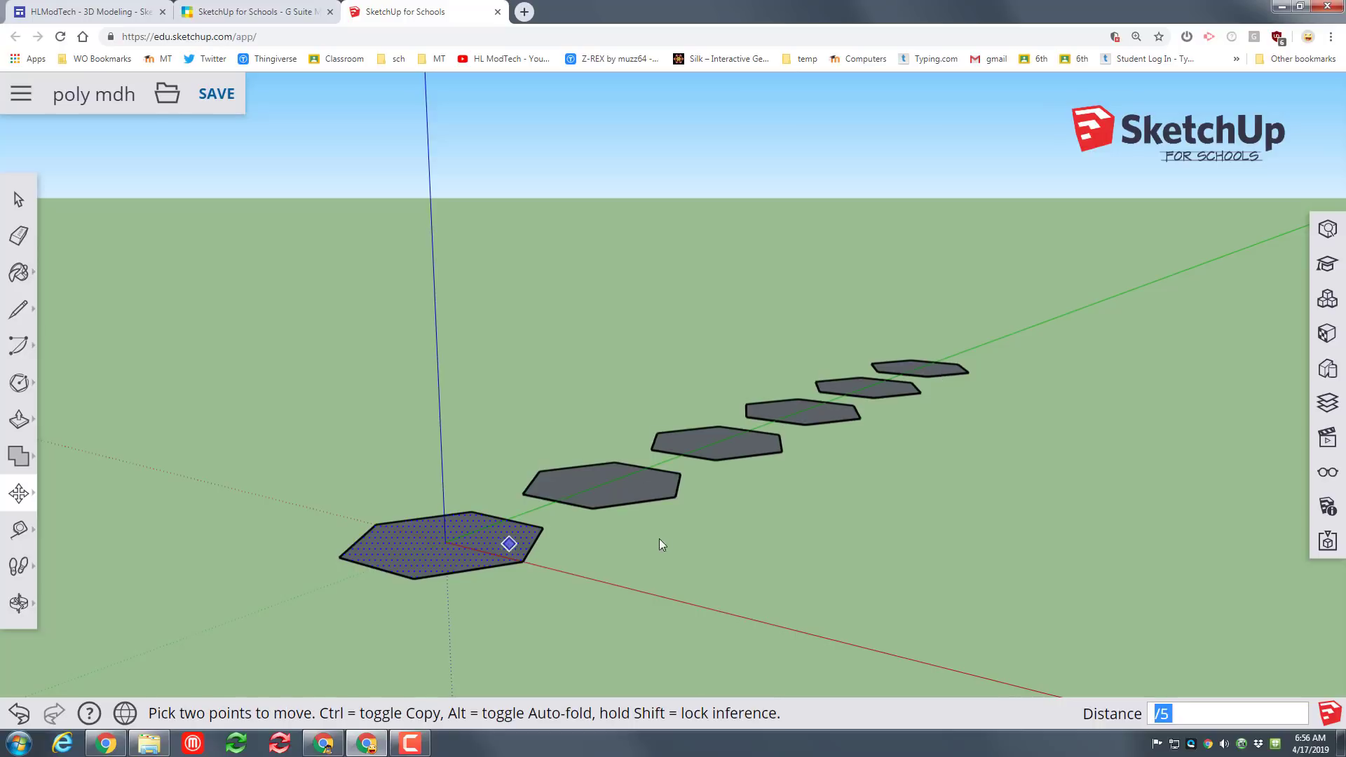
{"action": "left_click", "coordinate": [19, 201]}
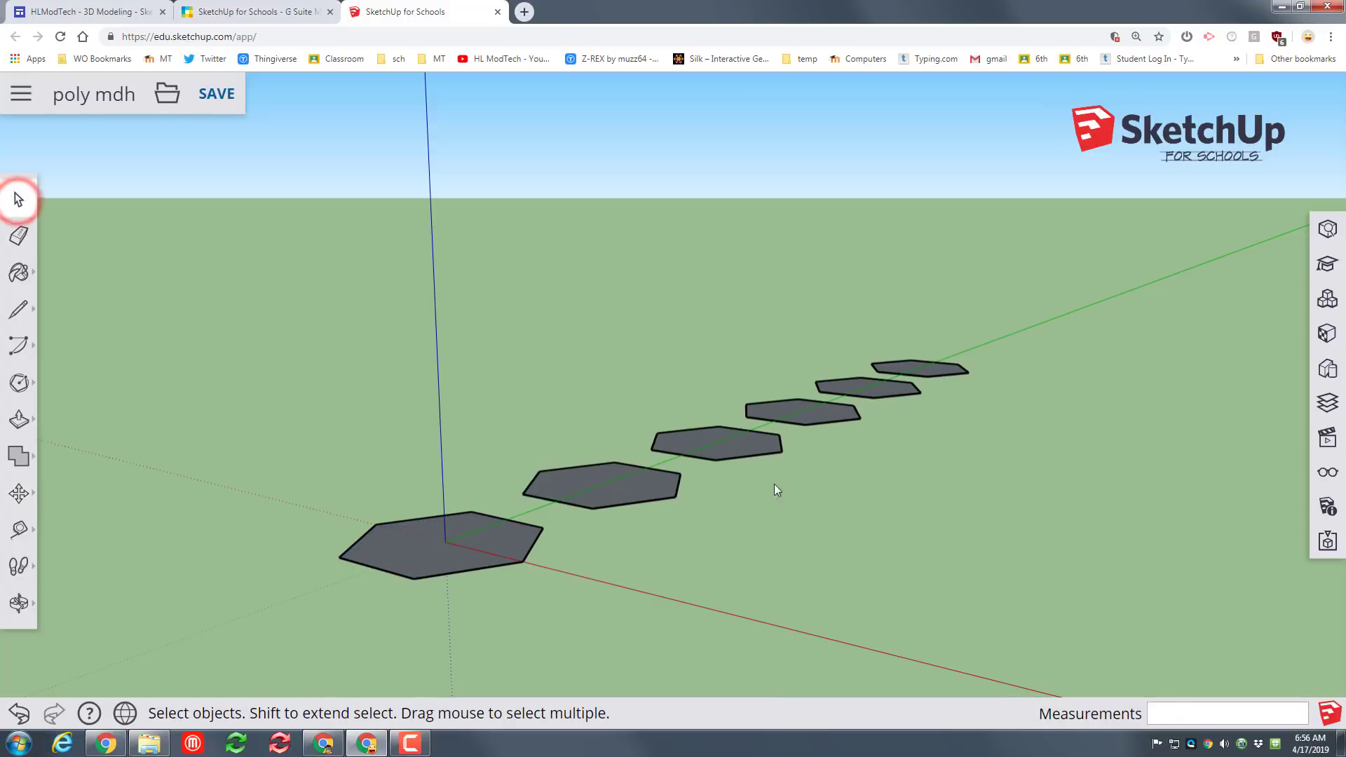
Step: In Entity Info, change the second hexagon to 7 segments and the third to 8
{"action": "middle_click_drag", "start_coordinate": [933, 491], "coordinate": [425, 576]}
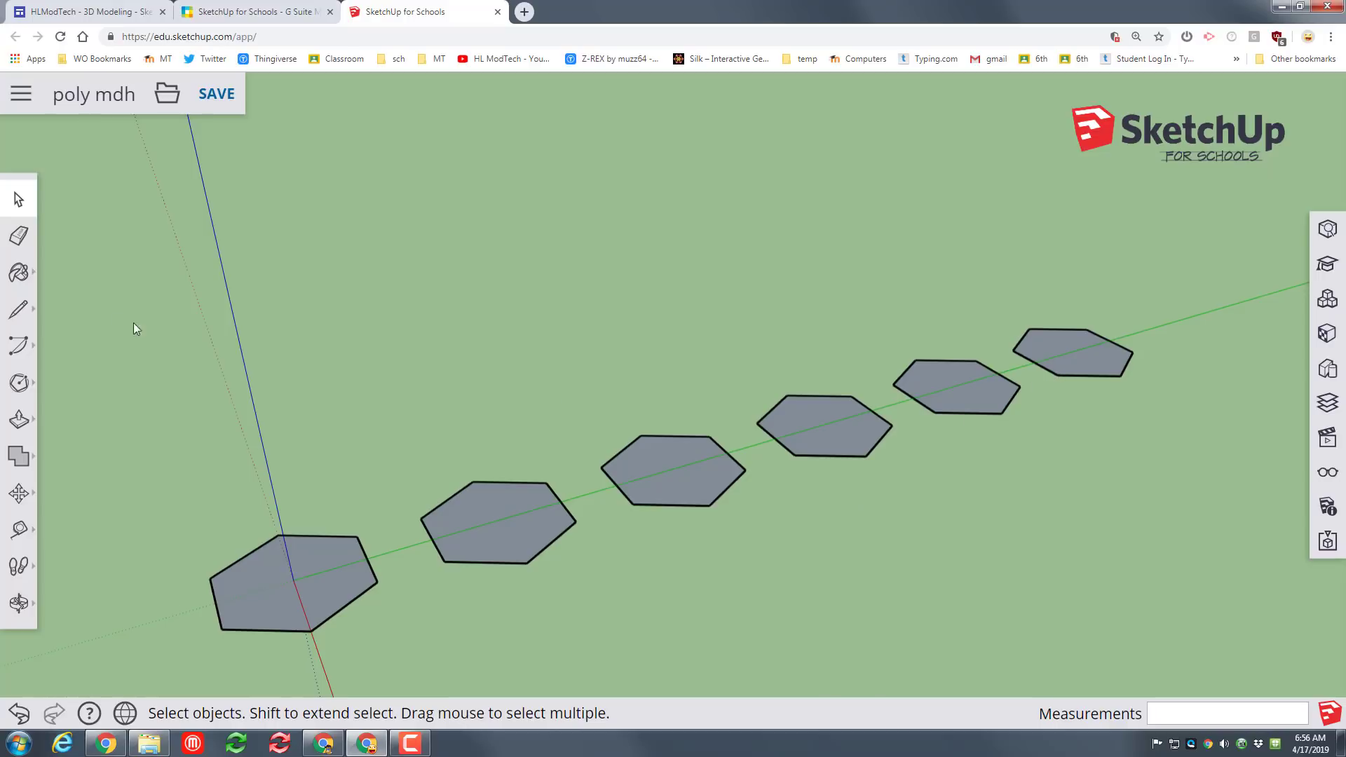
{"action": "left_click", "coordinate": [19, 200]}
{"action": "left_click", "coordinate": [439, 509]}
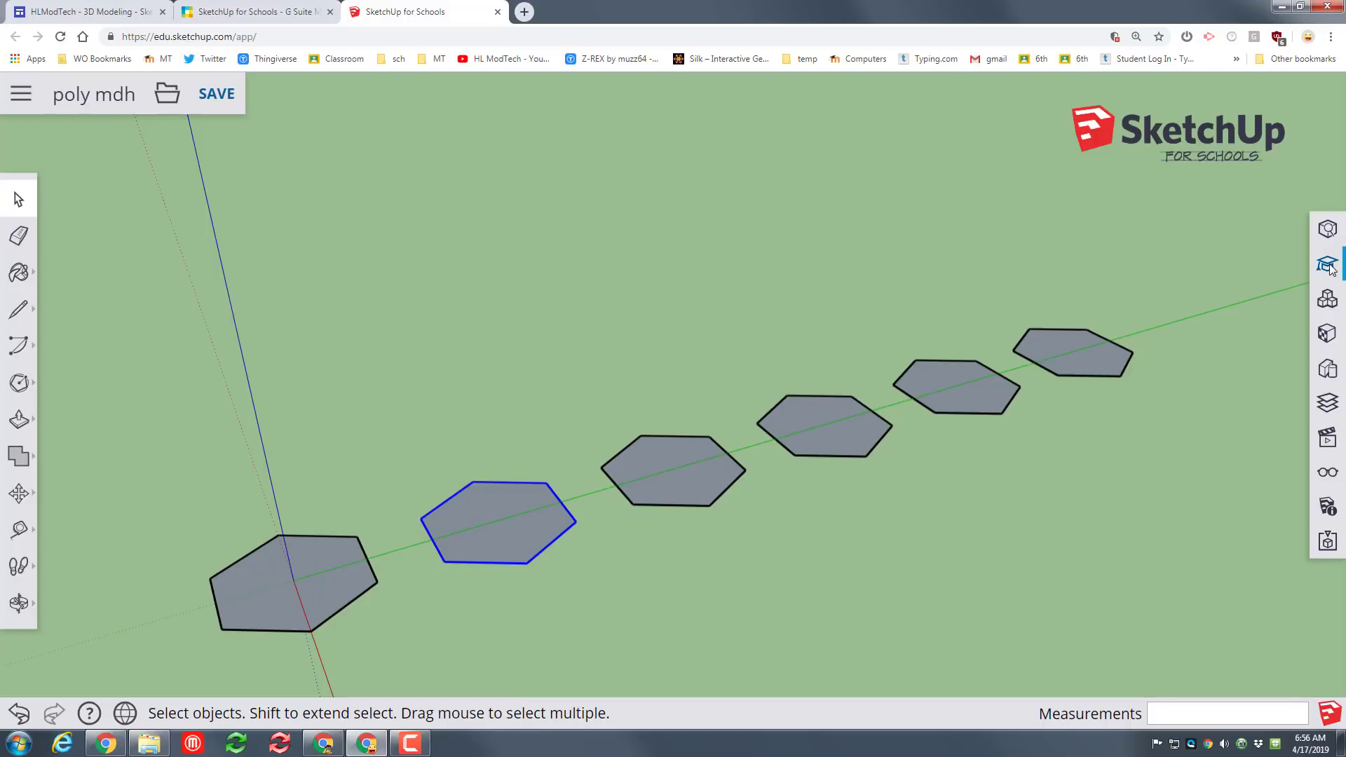
{"action": "left_click", "coordinate": [1328, 230]}
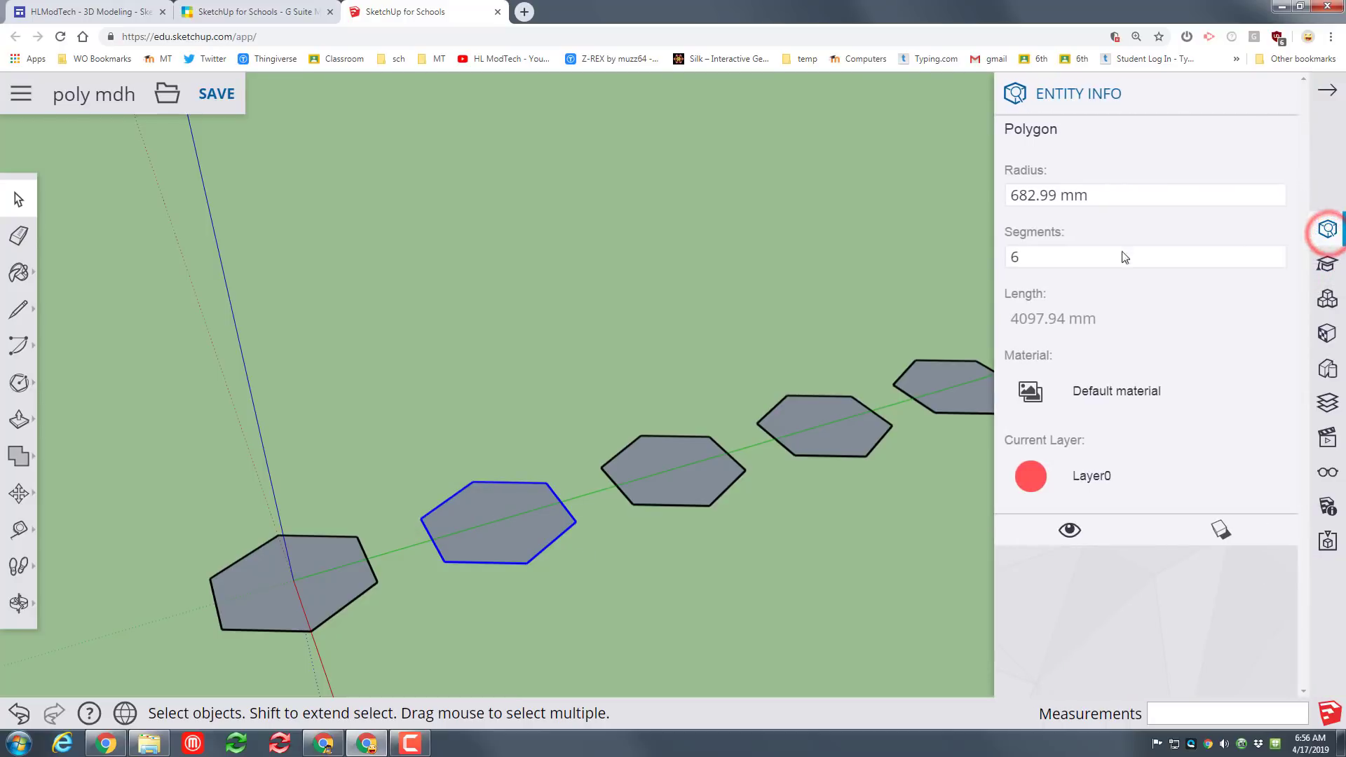
{"action": "left_click_drag", "start_coordinate": [1055, 257], "coordinate": [951, 272]}
{"action": "type", "text": "7"}
{"action": "key", "text": "Return"}
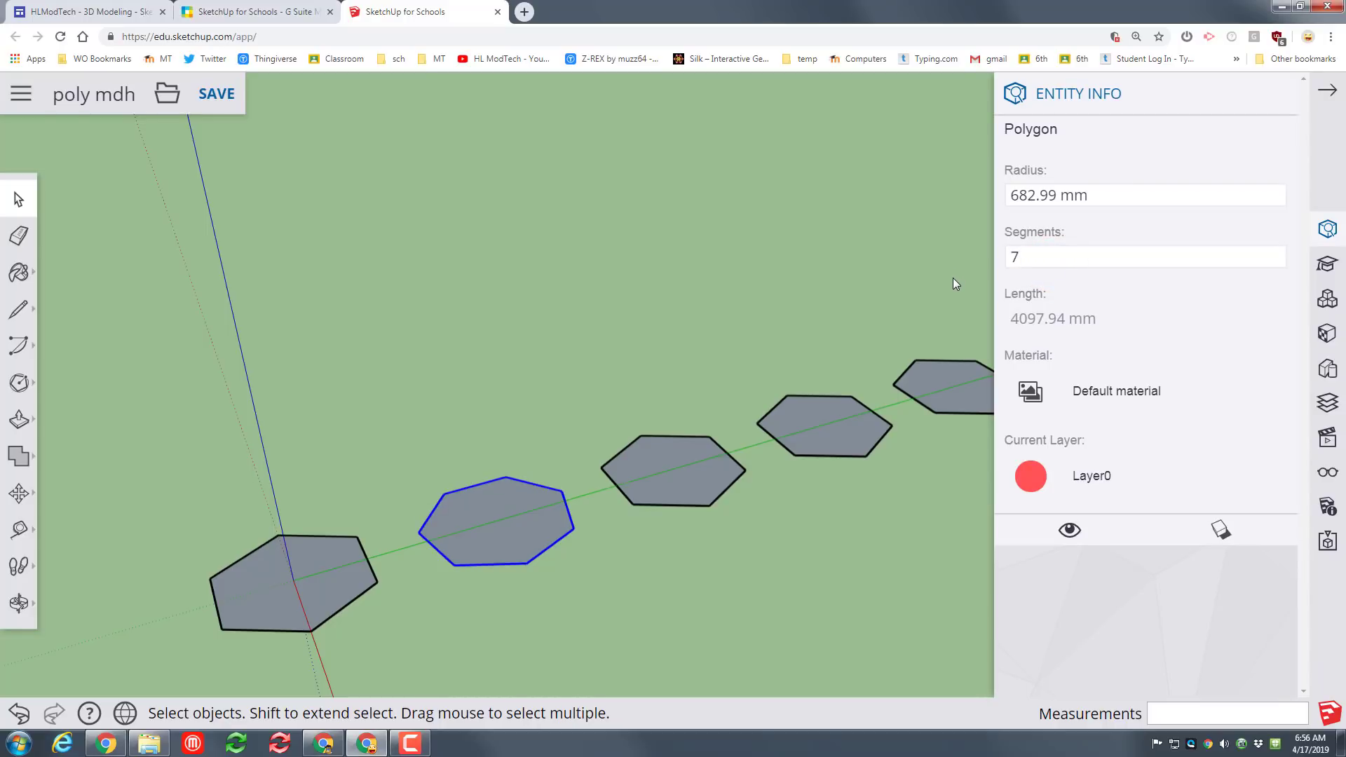
{"action": "left_click", "coordinate": [629, 449]}
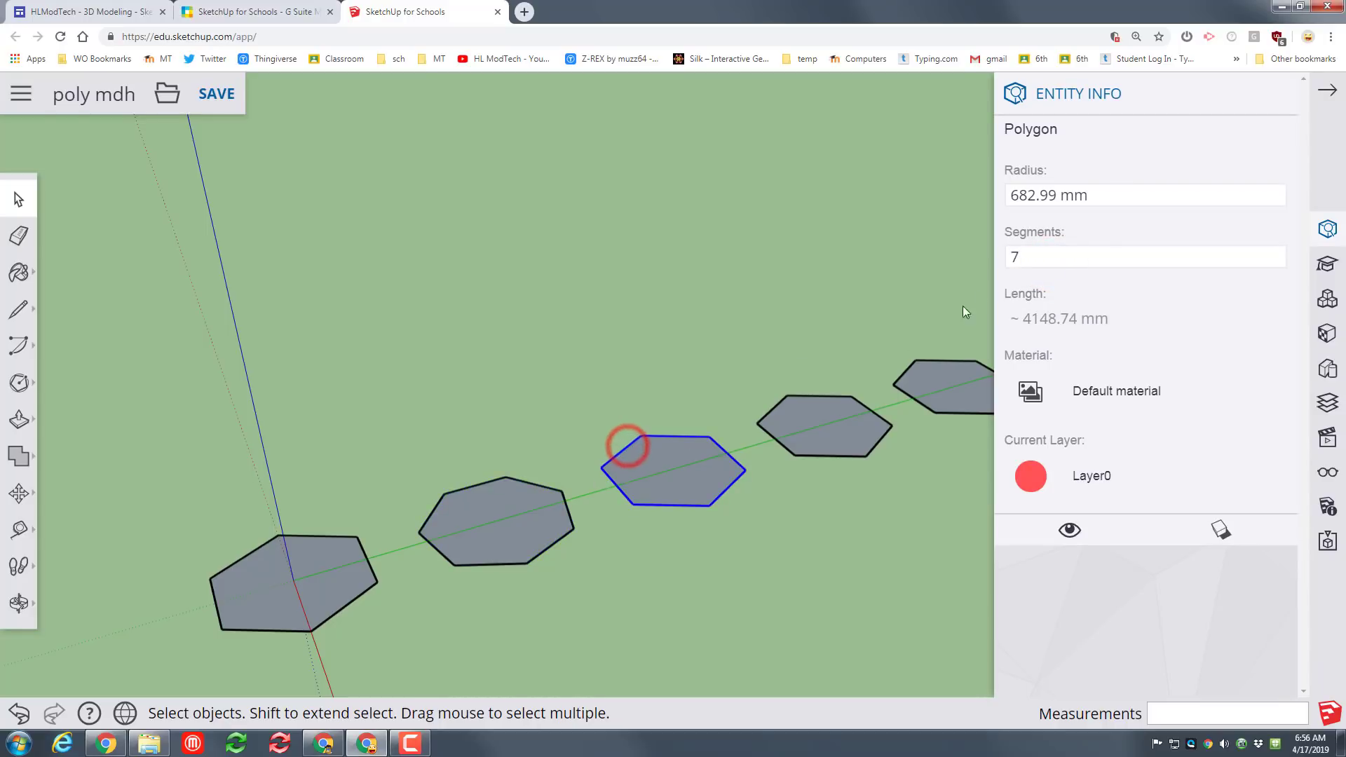
{"action": "double_click", "coordinate": [1017, 258]}
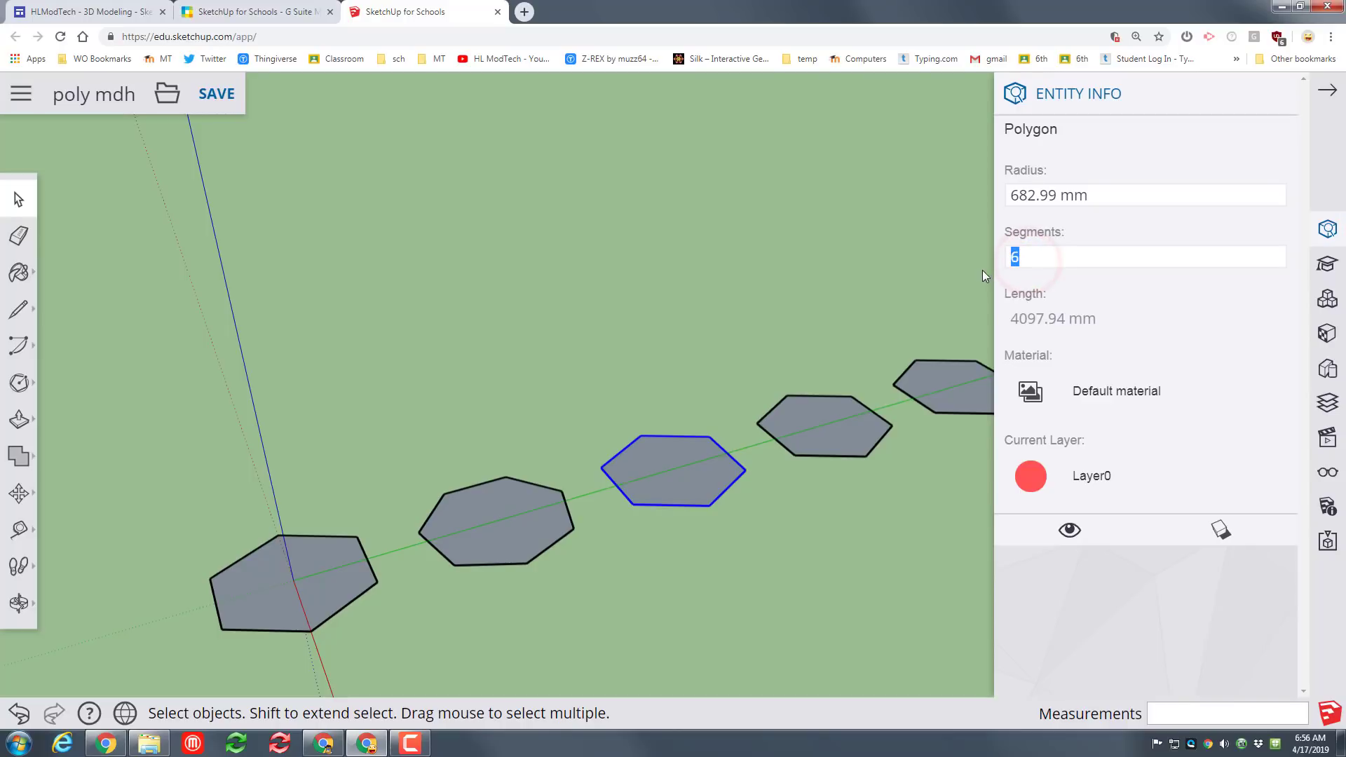
{"action": "type", "text": "8"}
{"action": "key", "text": "Return"}
Step: Change the next hexagon to 4 segments and the rightmost selected one to 13 segments
{"action": "left_click", "coordinate": [811, 394]}
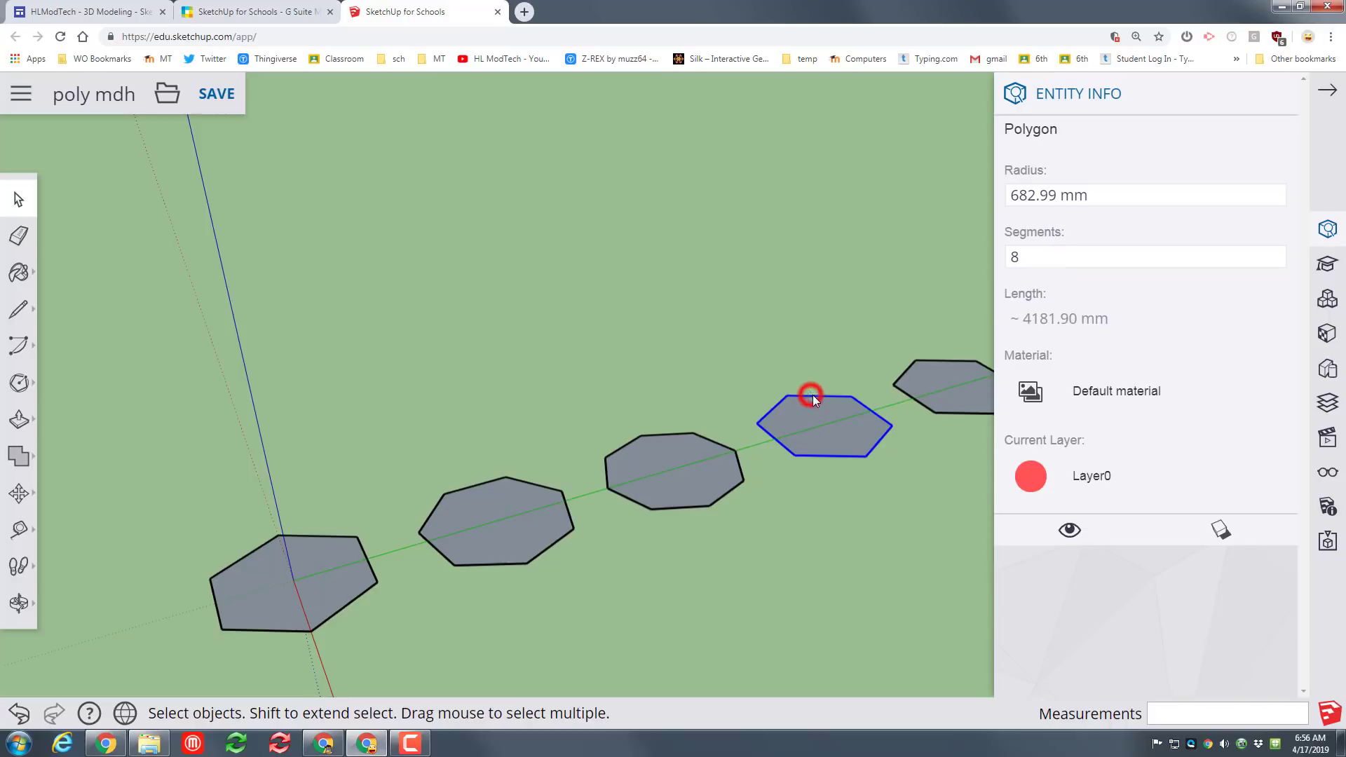
{"action": "double_click", "coordinate": [1037, 261]}
{"action": "type", "text": "4"}
{"action": "key", "text": "Return"}
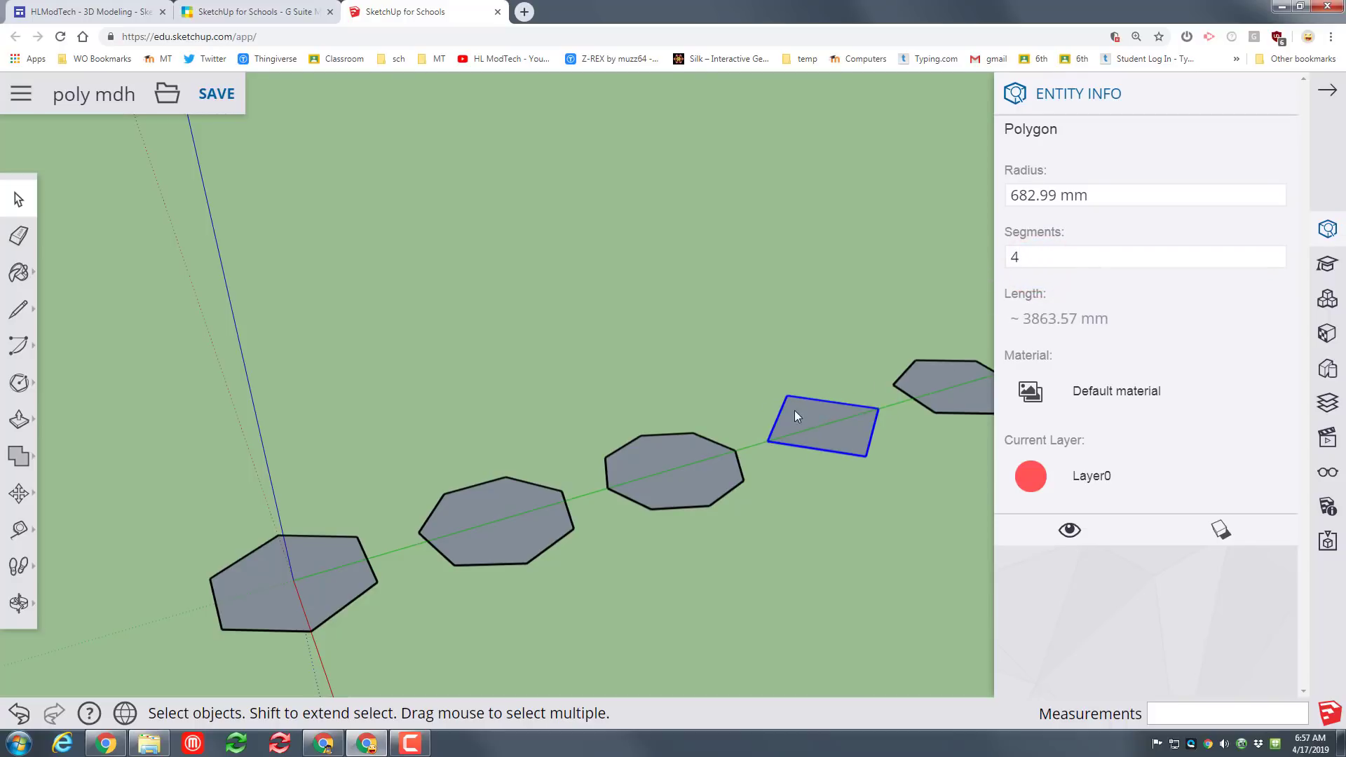
{"action": "left_click", "coordinate": [924, 406]}
{"action": "left_click", "coordinate": [1027, 257]}
{"action": "key", "text": "ctrl+a"}
{"action": "type", "text": "13"}
{"action": "key", "text": "Return"}
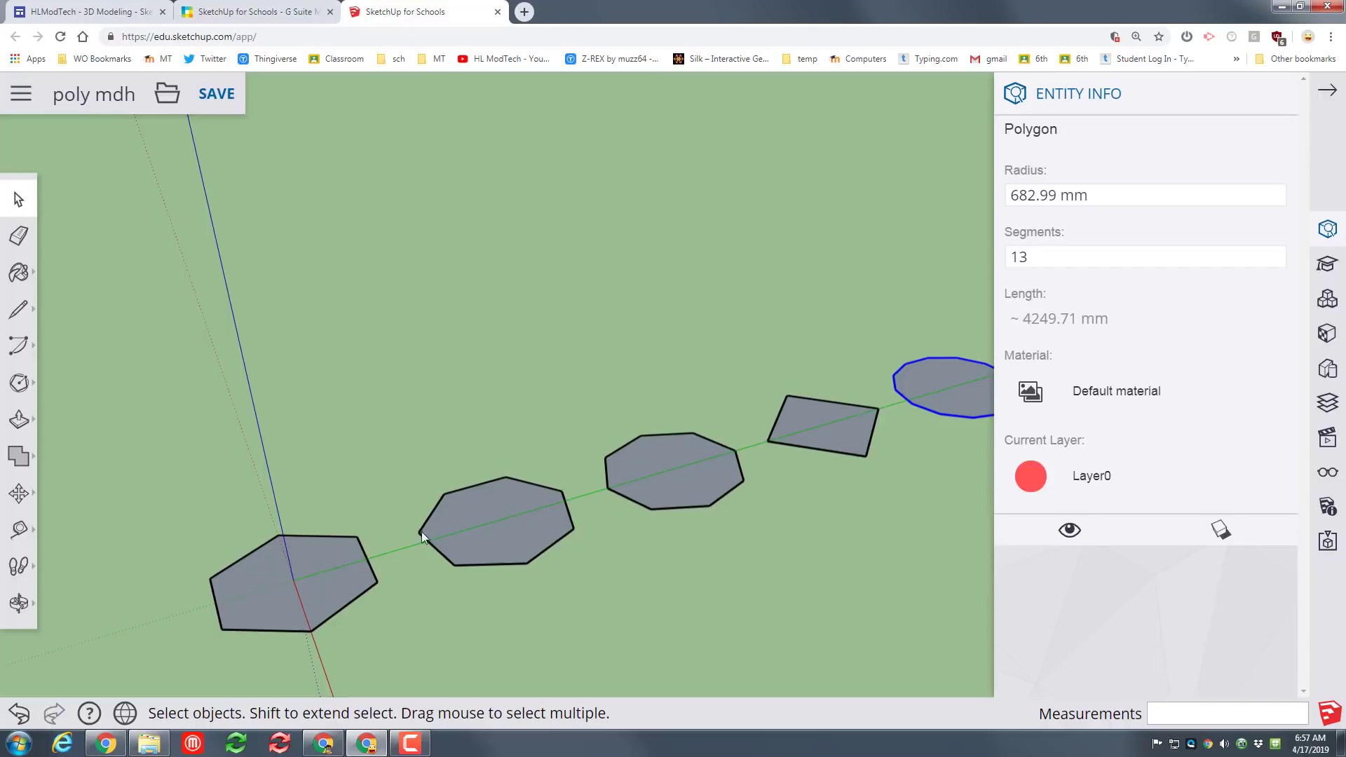
Step: Push/Pull the first four polygons into prisms: 2420.42 mm, half height, short octagon, tall box
{"action": "left_click", "coordinate": [18, 419]}
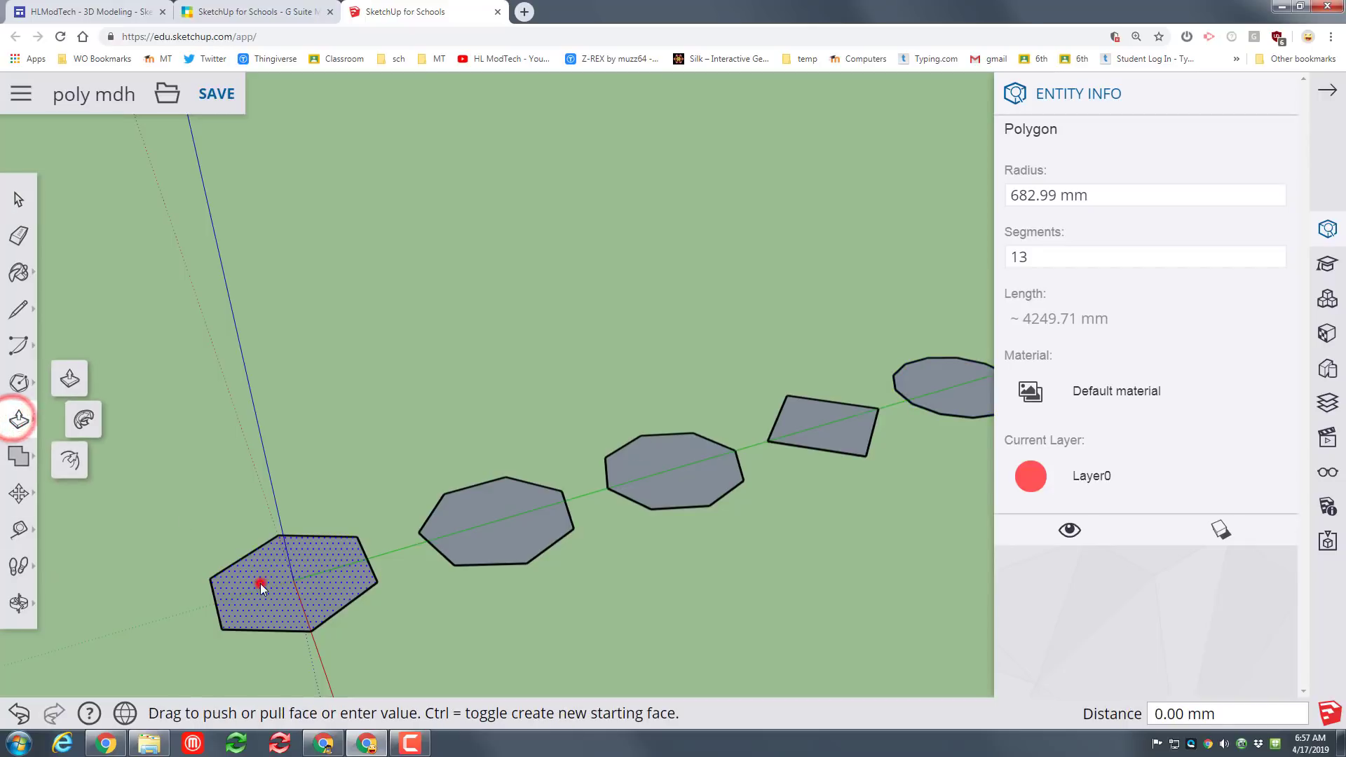
{"action": "left_click_drag", "start_coordinate": [260, 584], "coordinate": [159, 301]}
{"action": "left_click", "coordinate": [168, 311]}
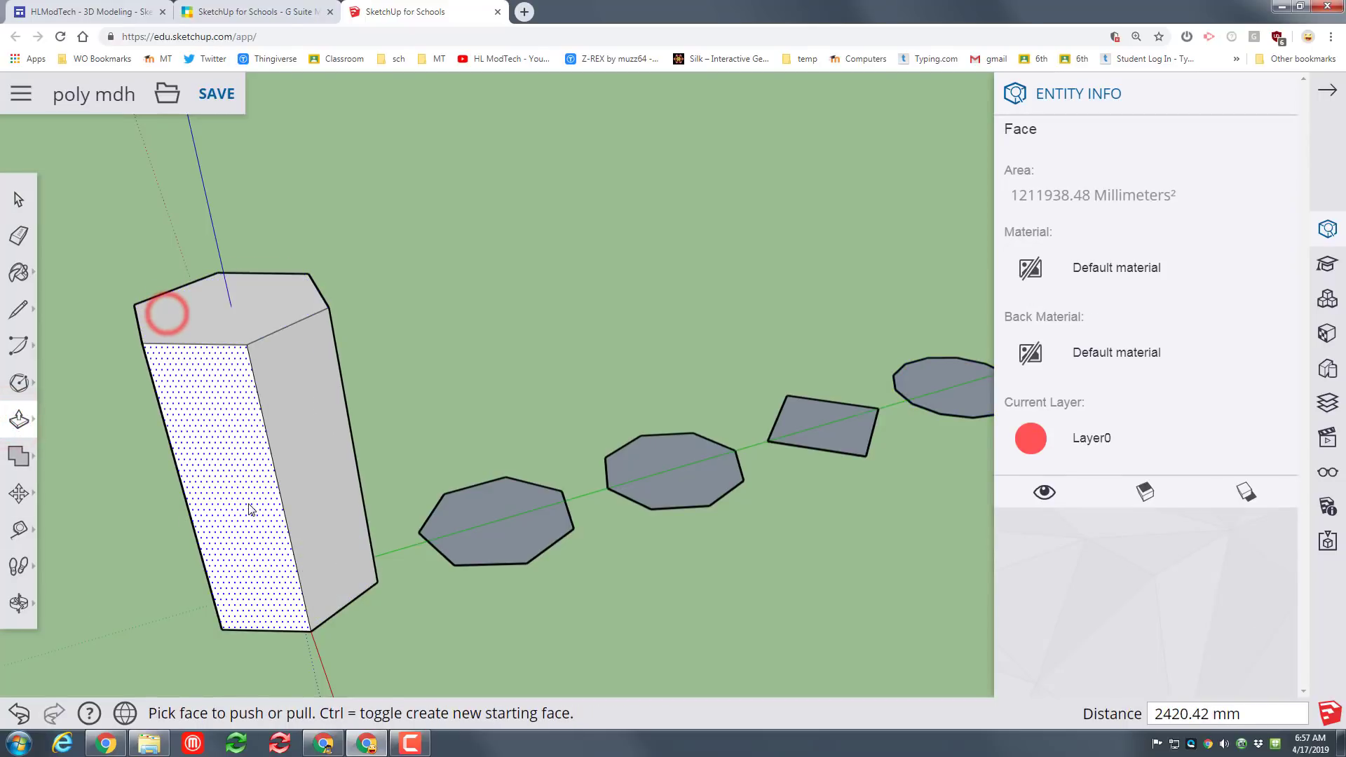
{"action": "left_click", "coordinate": [484, 522]}
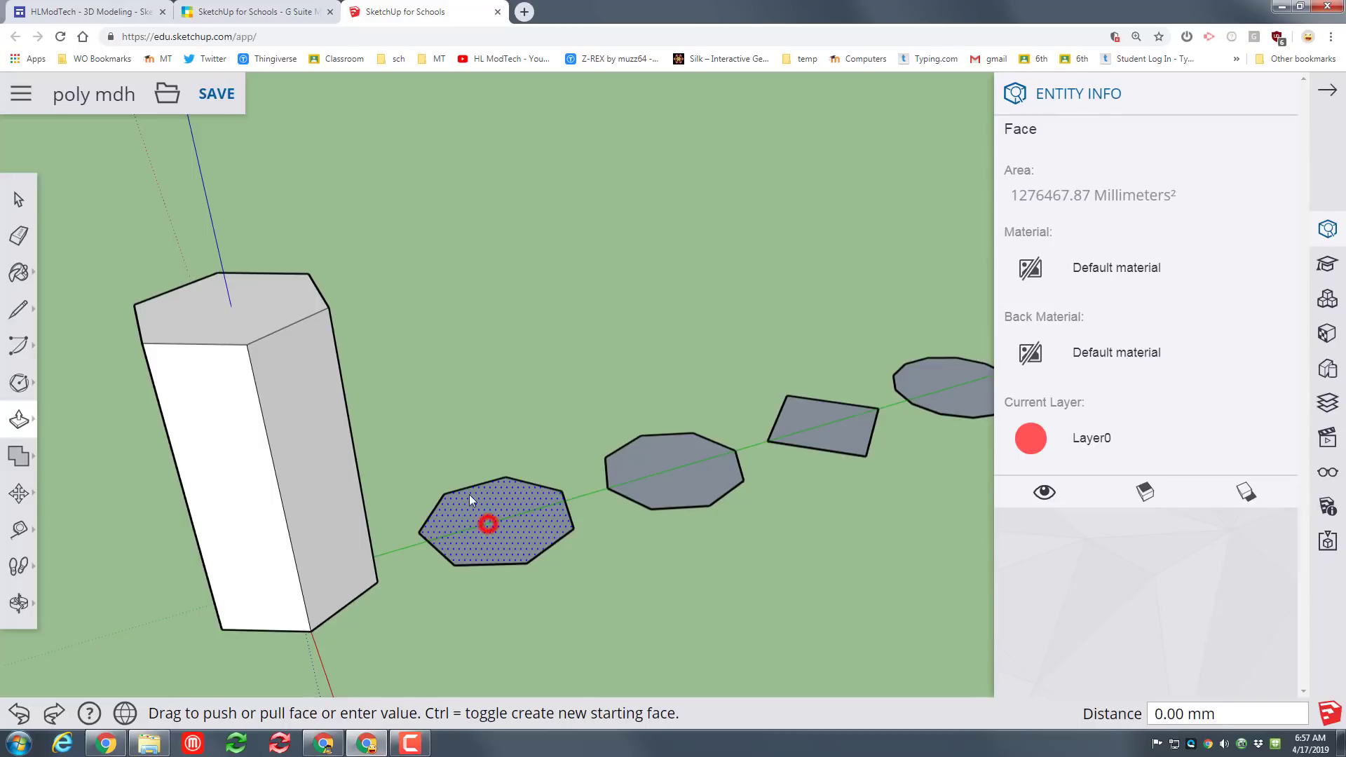
{"action": "left_click", "coordinate": [354, 450]}
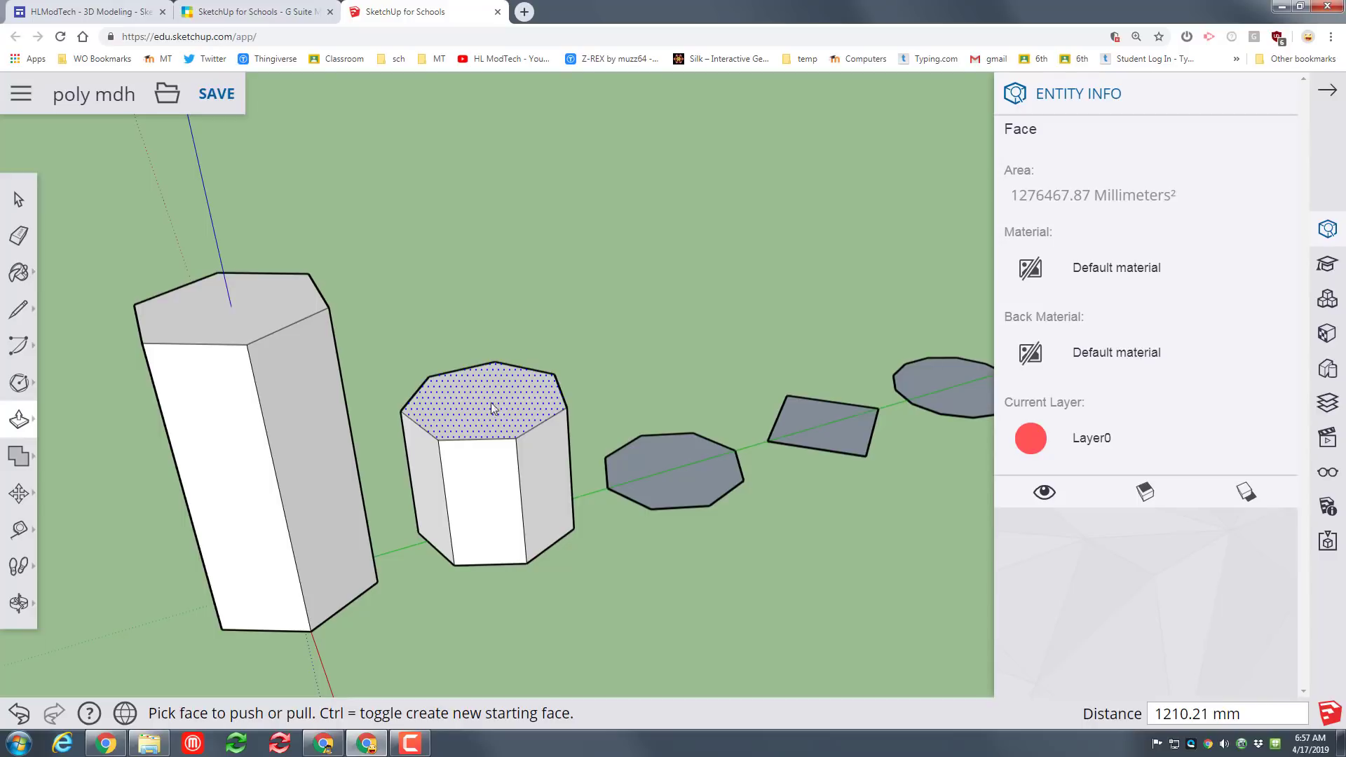
{"action": "left_click_drag", "start_coordinate": [667, 475], "coordinate": [464, 517]}
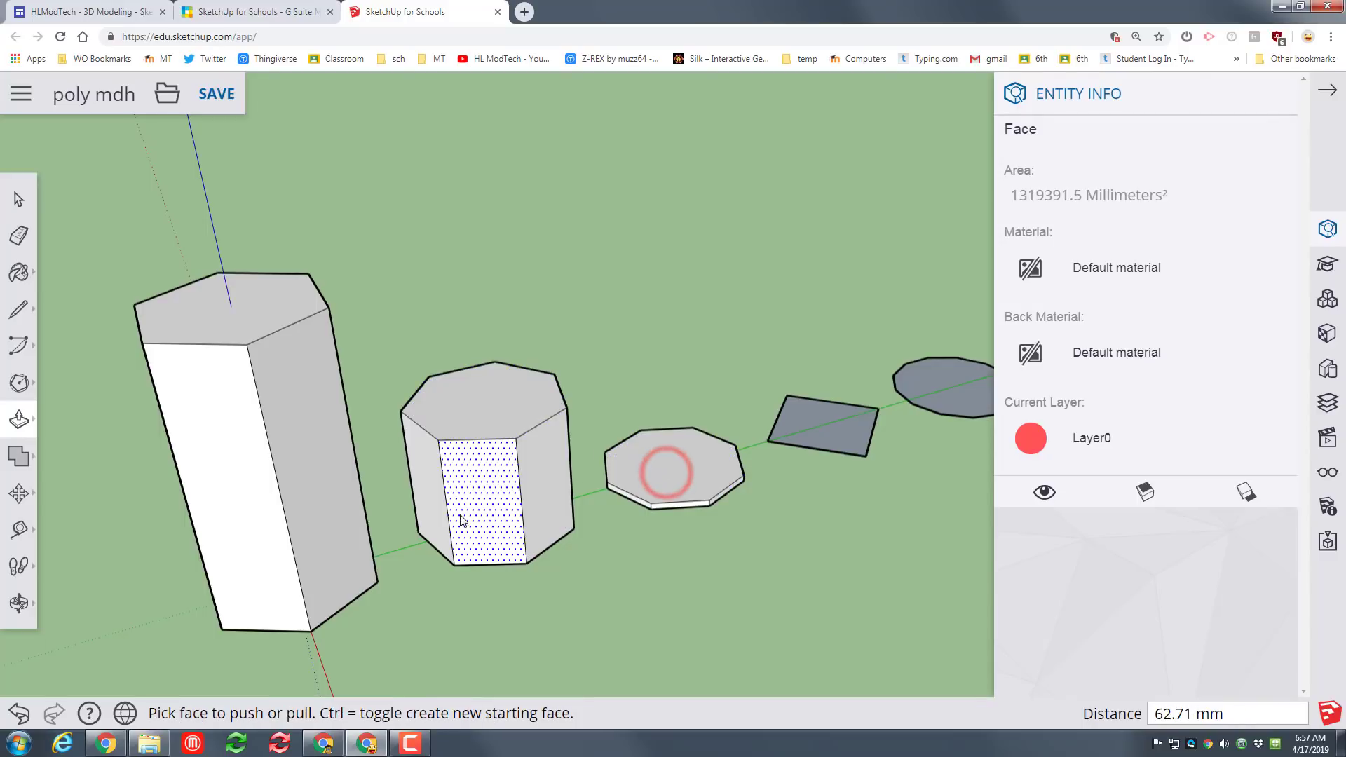
{"action": "left_click_drag", "start_coordinate": [661, 477], "coordinate": [446, 512]}
{"action": "left_click", "coordinate": [824, 433]}
{"action": "left_click_drag", "start_coordinate": [759, 379], "coordinate": [185, 503]}
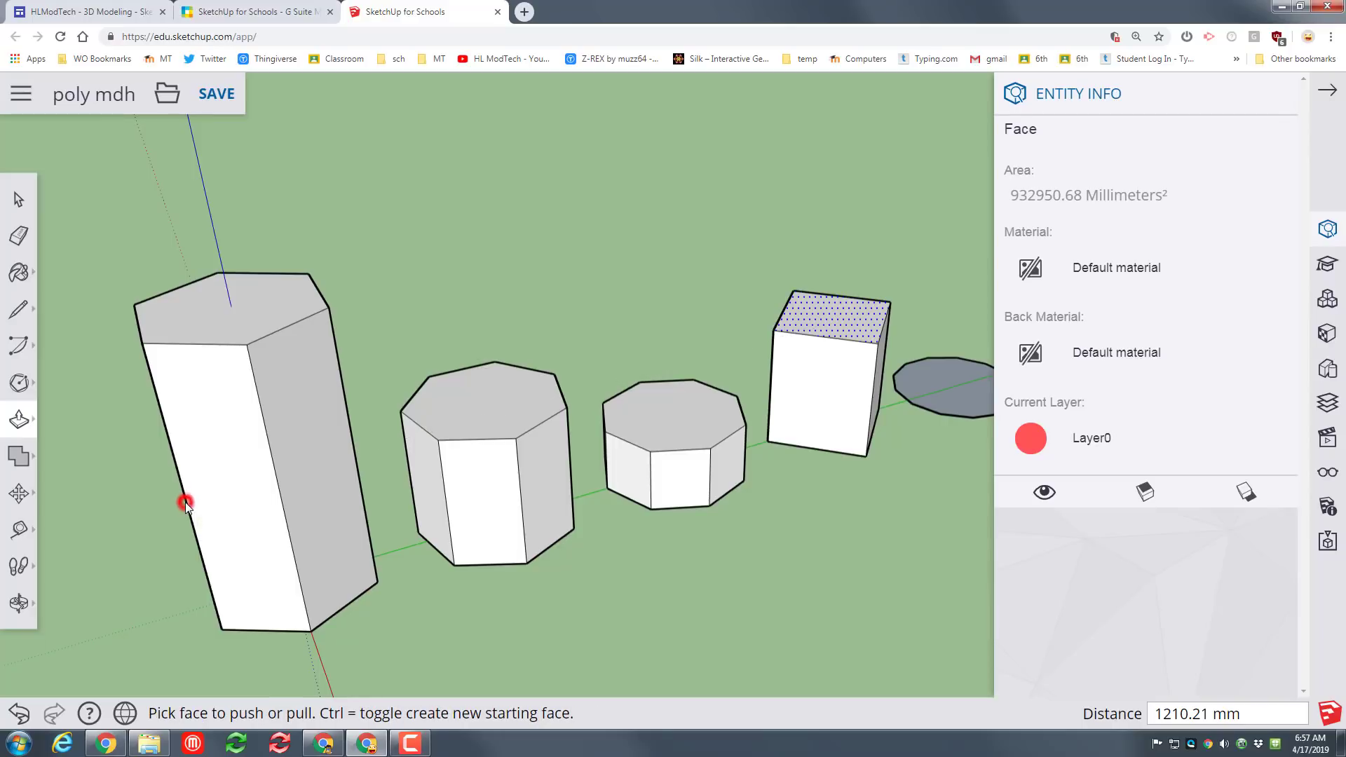
Step: Raise the 13-sided polygon tallest, zoom extents, and pull the far-right hexagon to 1210.21 mm
{"action": "middle_click_drag", "start_coordinate": [815, 567], "coordinate": [613, 533]}
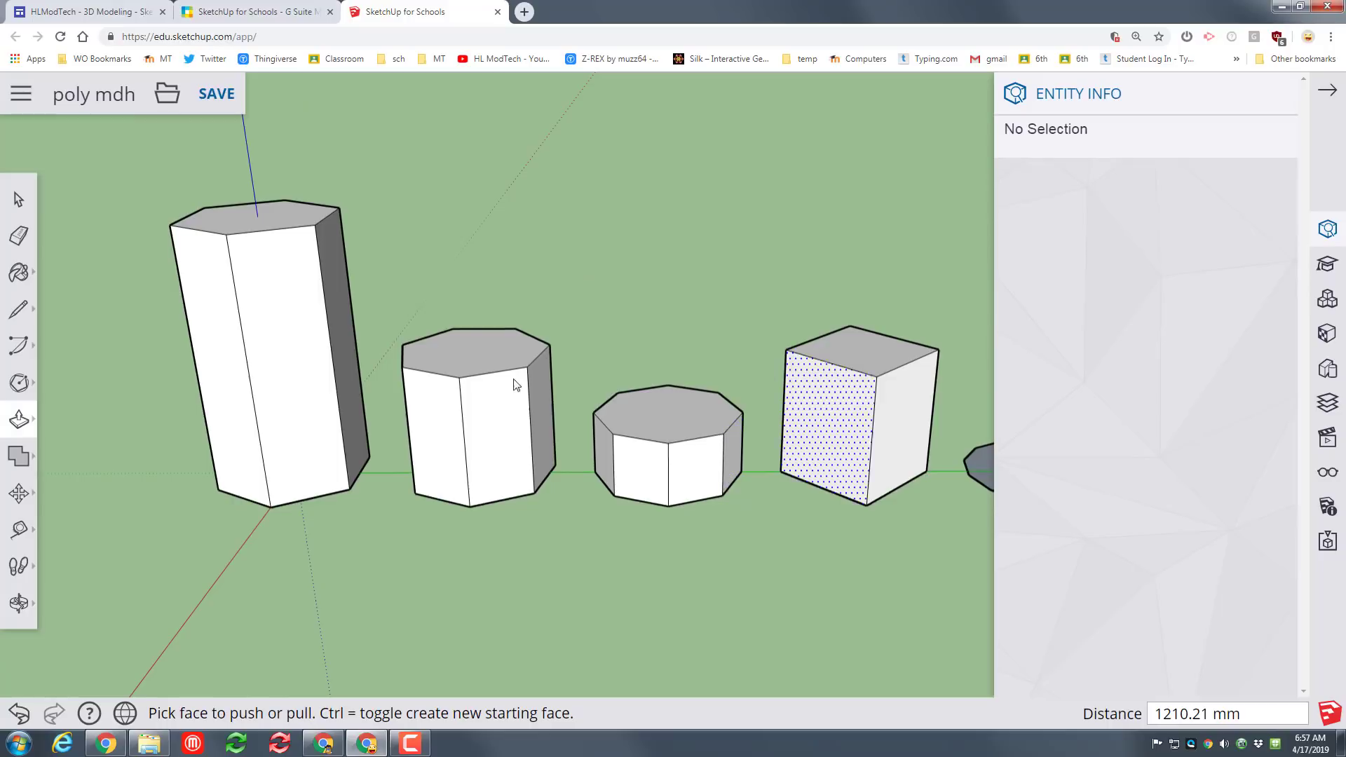
{"action": "left_click", "coordinate": [460, 373]}
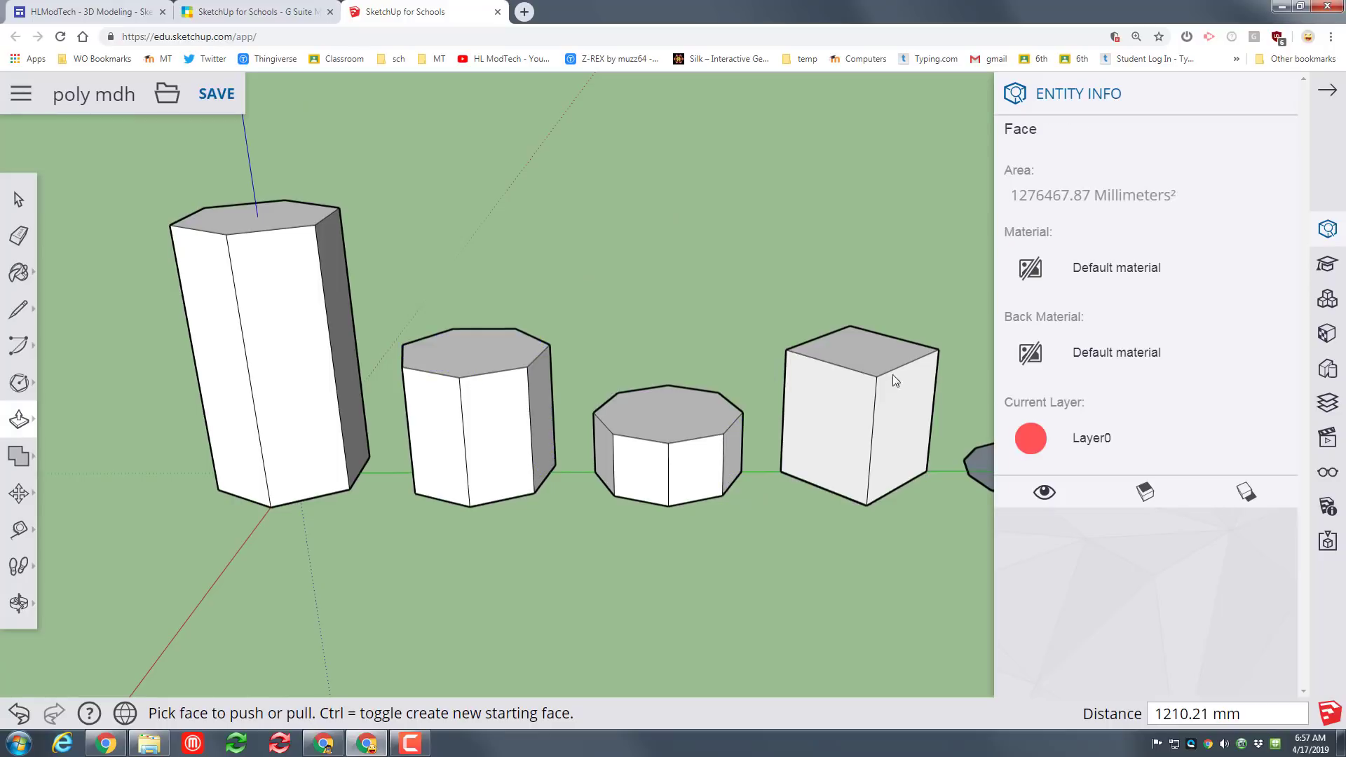
{"action": "scroll", "coordinate": [771, 545], "scroll_direction": "down", "scroll_amount": 2}
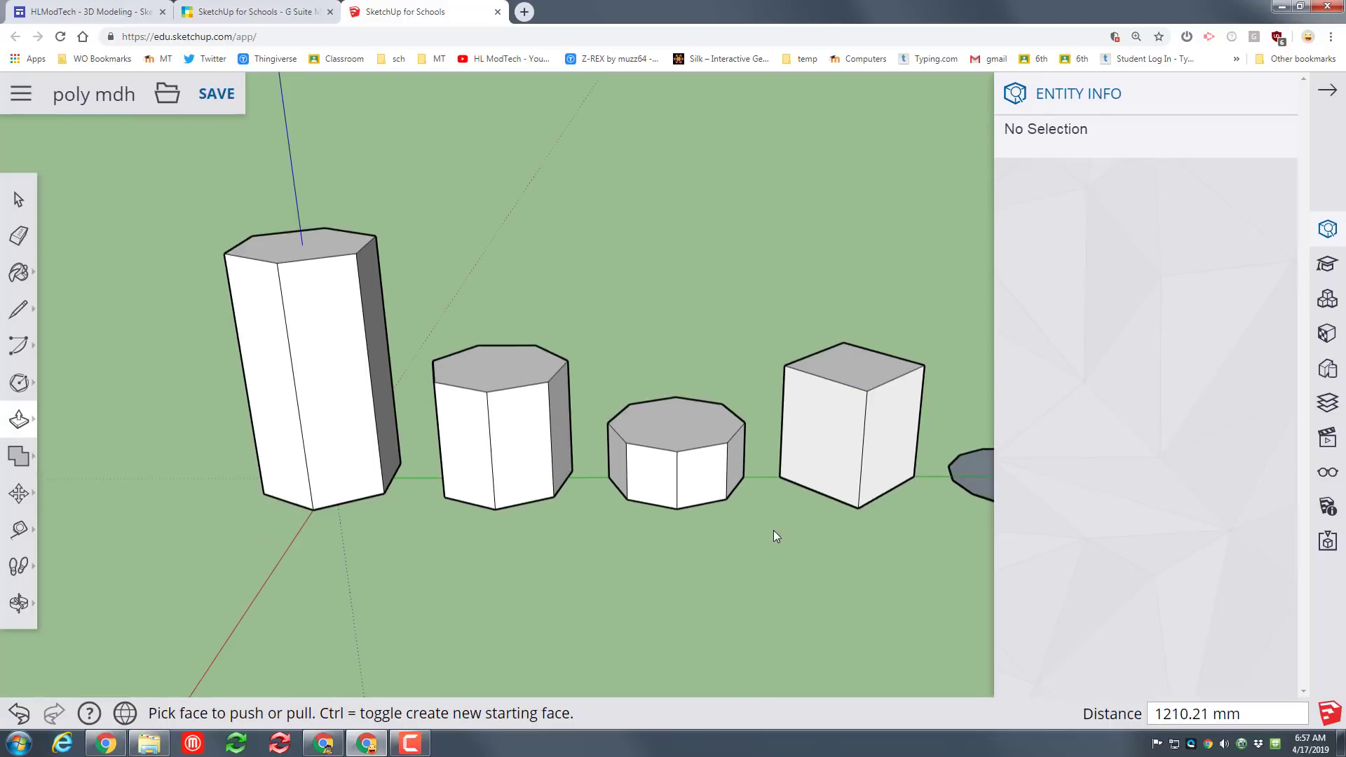
{"action": "left_click", "coordinate": [970, 479]}
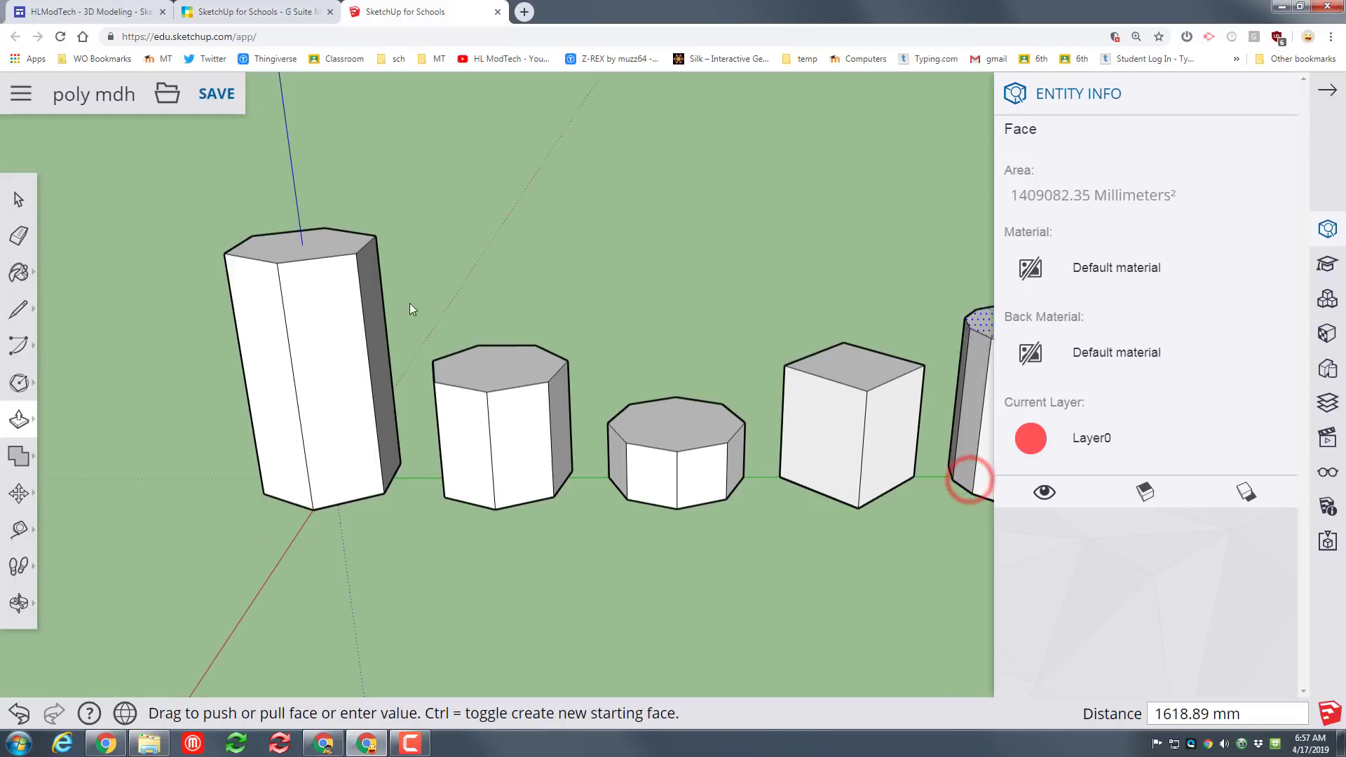
{"action": "left_click", "coordinate": [353, 261]}
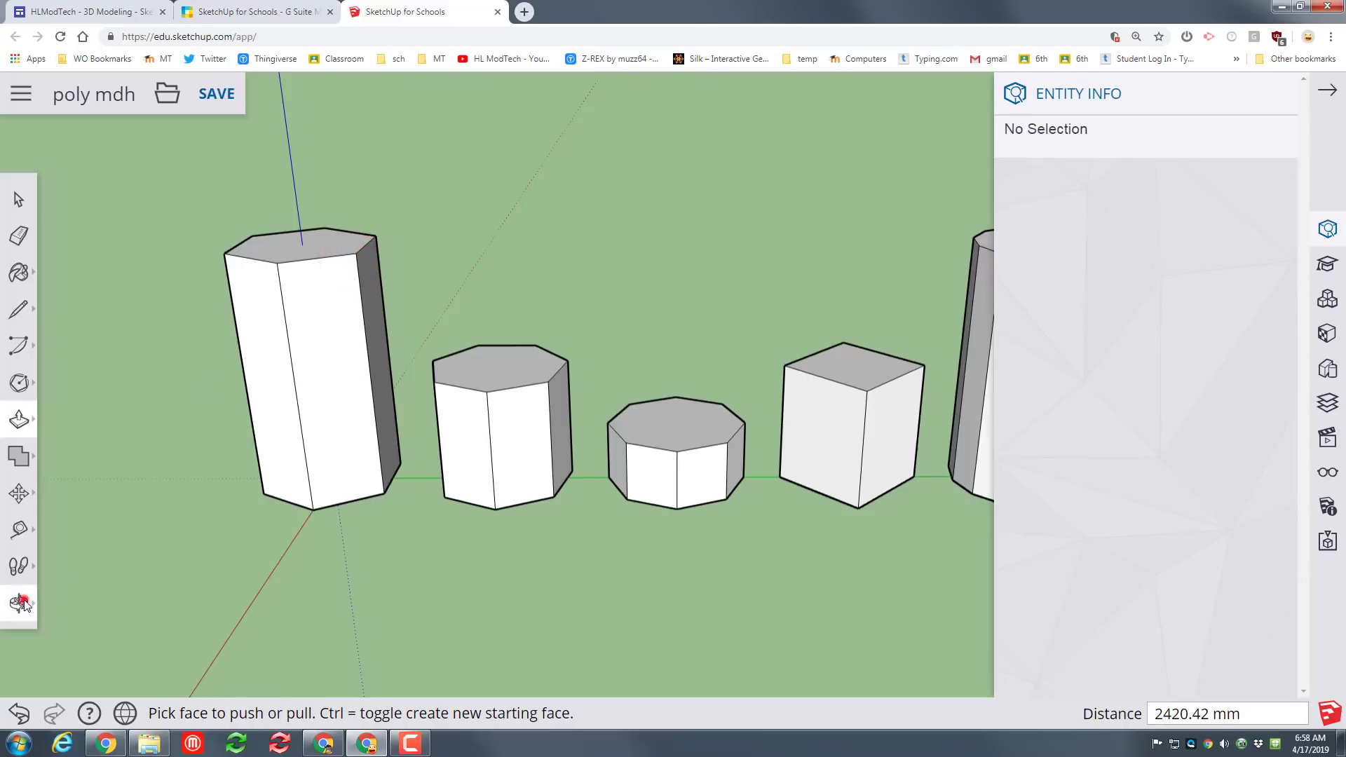
{"action": "left_click", "coordinate": [19, 603]}
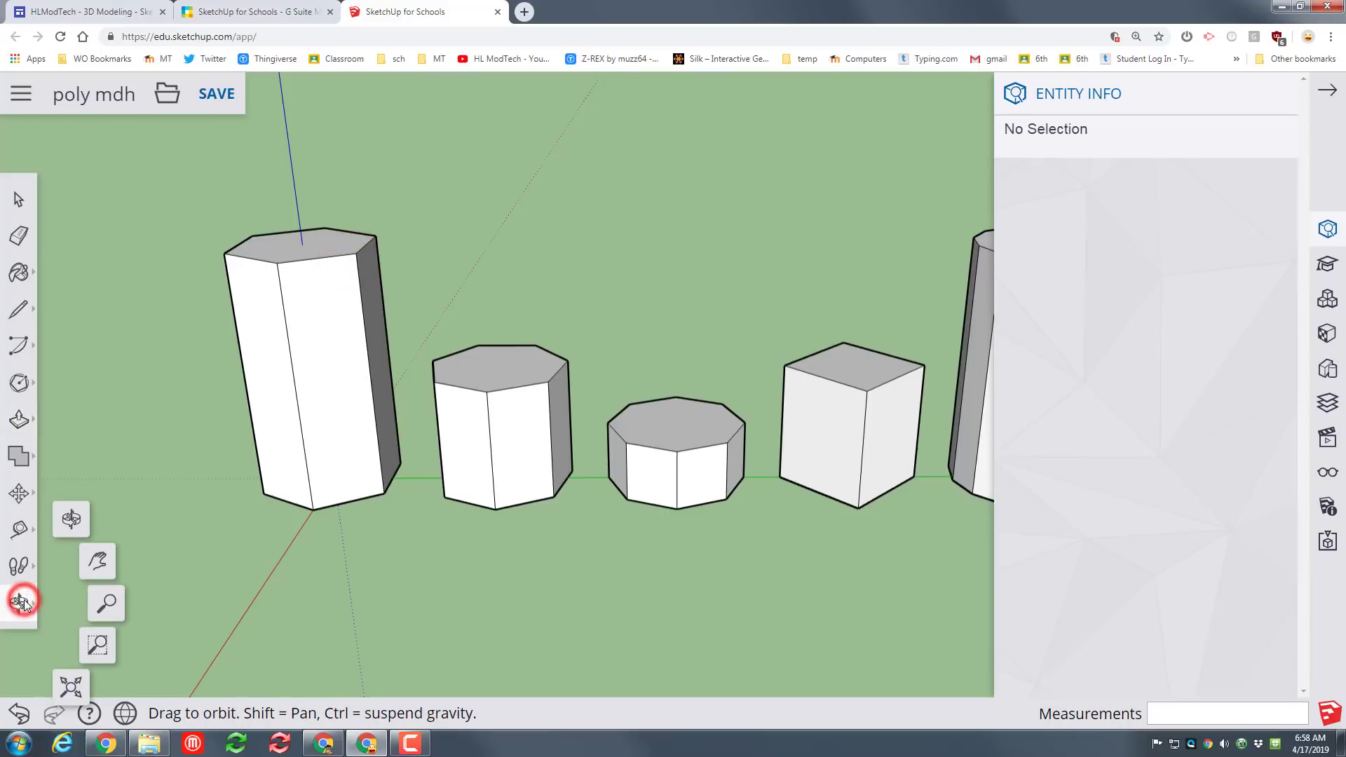
{"action": "left_click", "coordinate": [72, 688]}
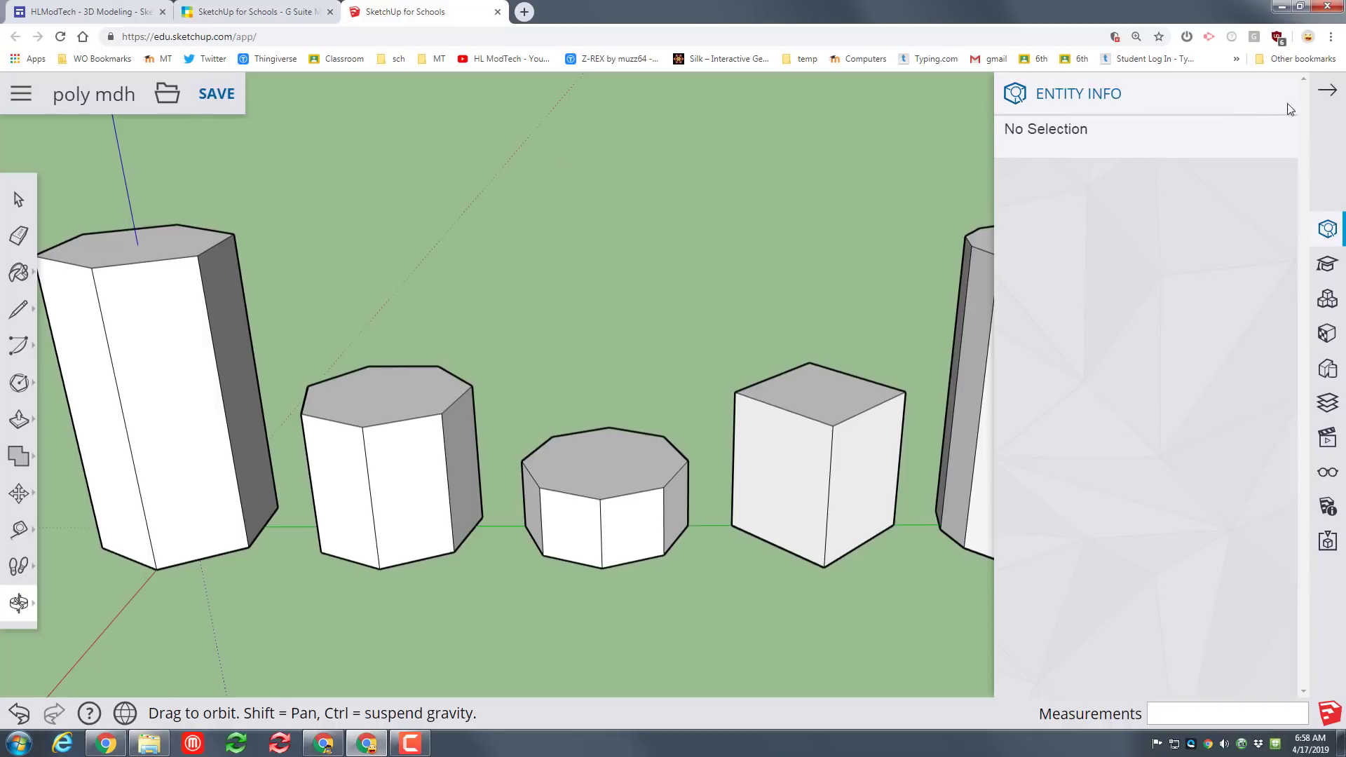
{"action": "left_click", "coordinate": [1314, 100]}
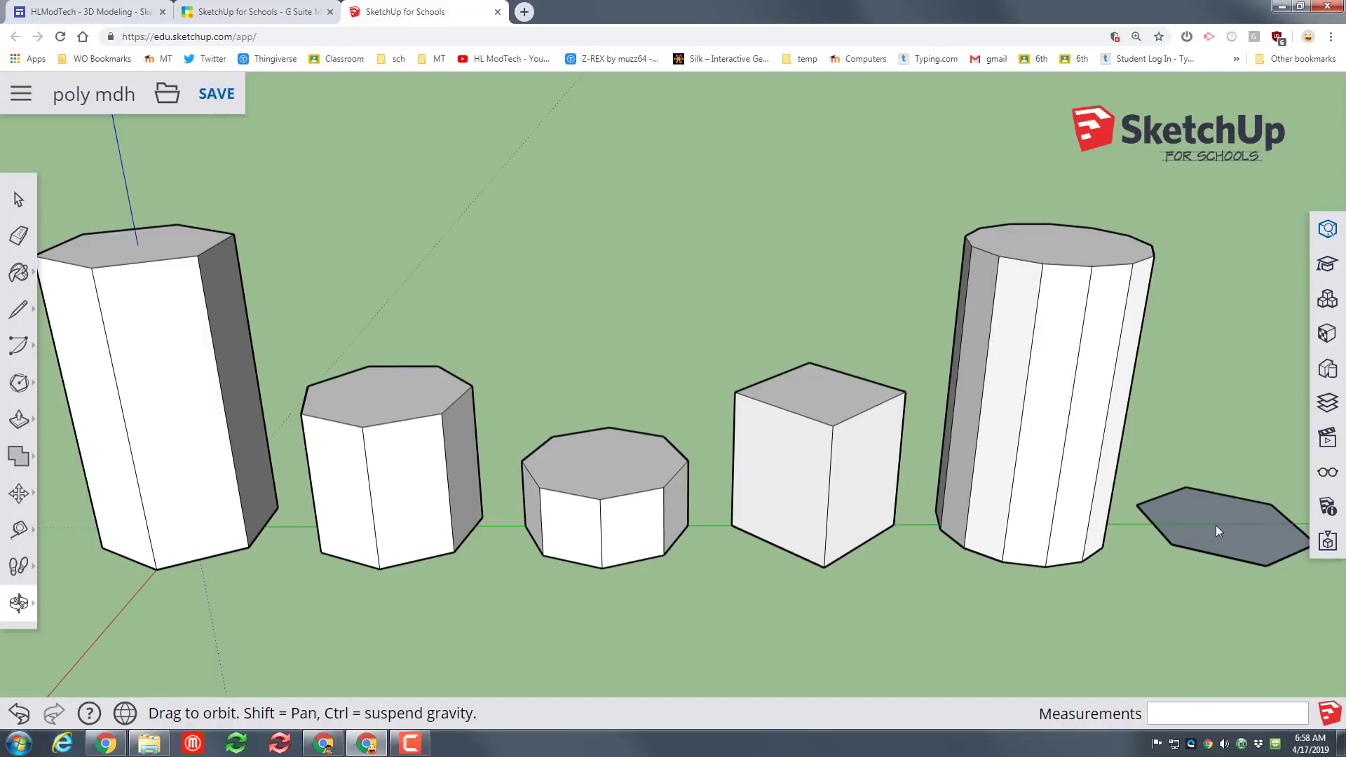
{"action": "left_click", "coordinate": [19, 419]}
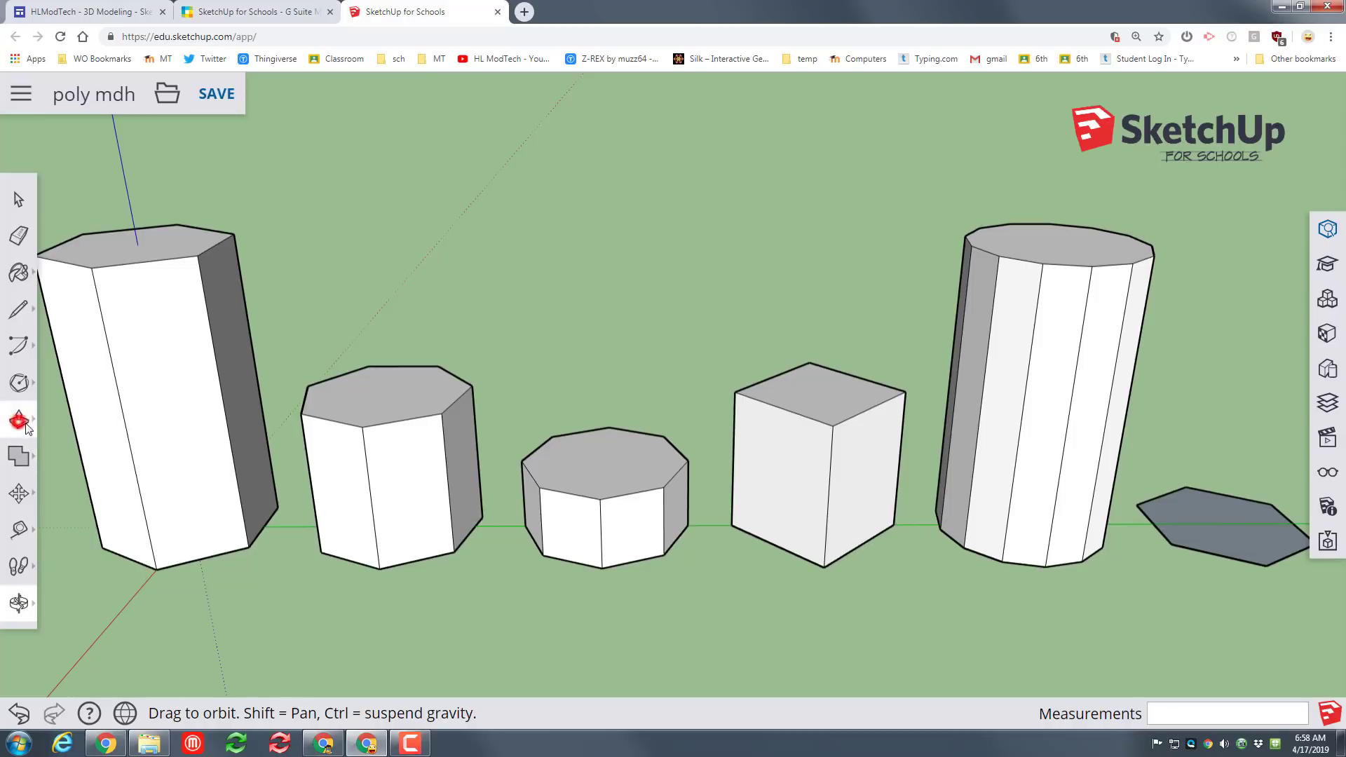
{"action": "left_click", "coordinate": [1202, 525]}
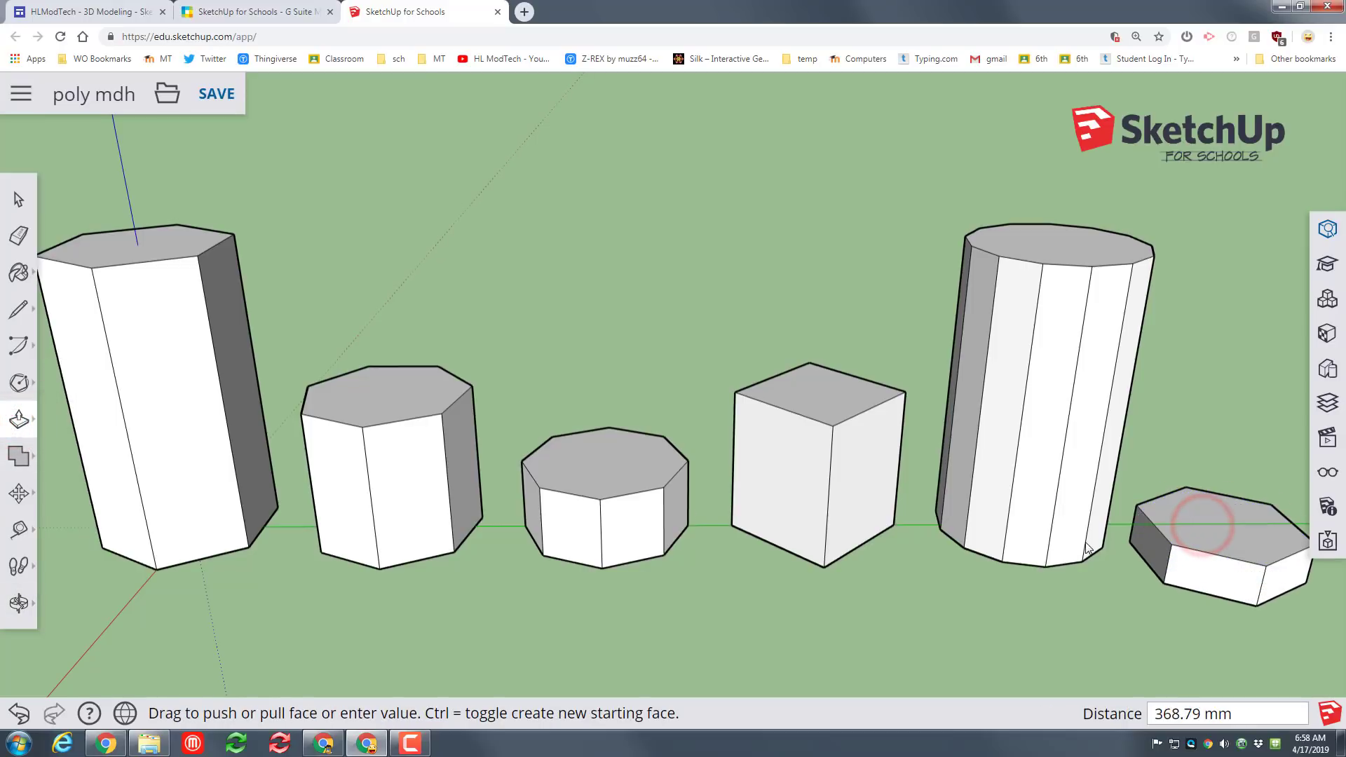
{"action": "left_click", "coordinate": [1105, 421]}
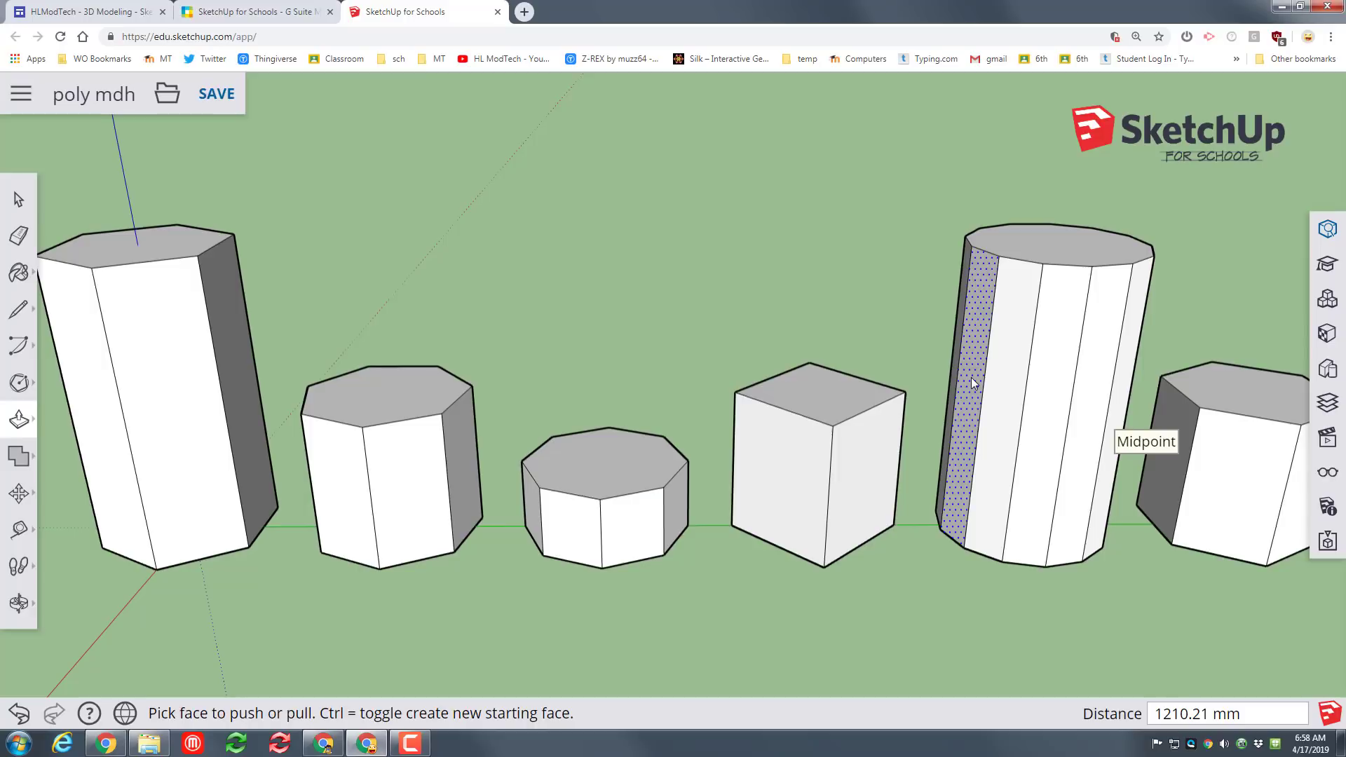
{"action": "left_click", "coordinate": [22, 422]}
{"action": "left_click", "coordinate": [71, 463]}
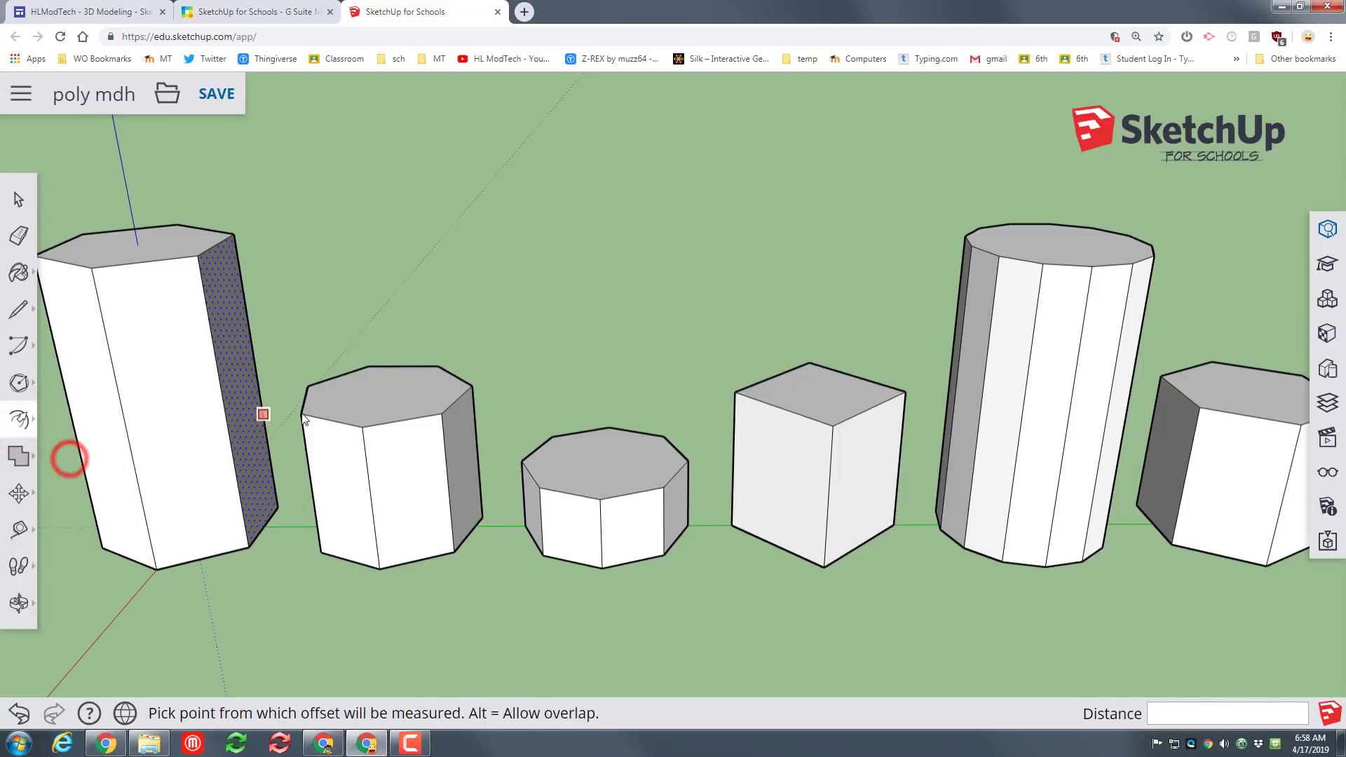
Step: Offset the seven-sided prism's top and push the inner outline about 605.10 mm down to hollow it
{"action": "left_click", "coordinate": [364, 402]}
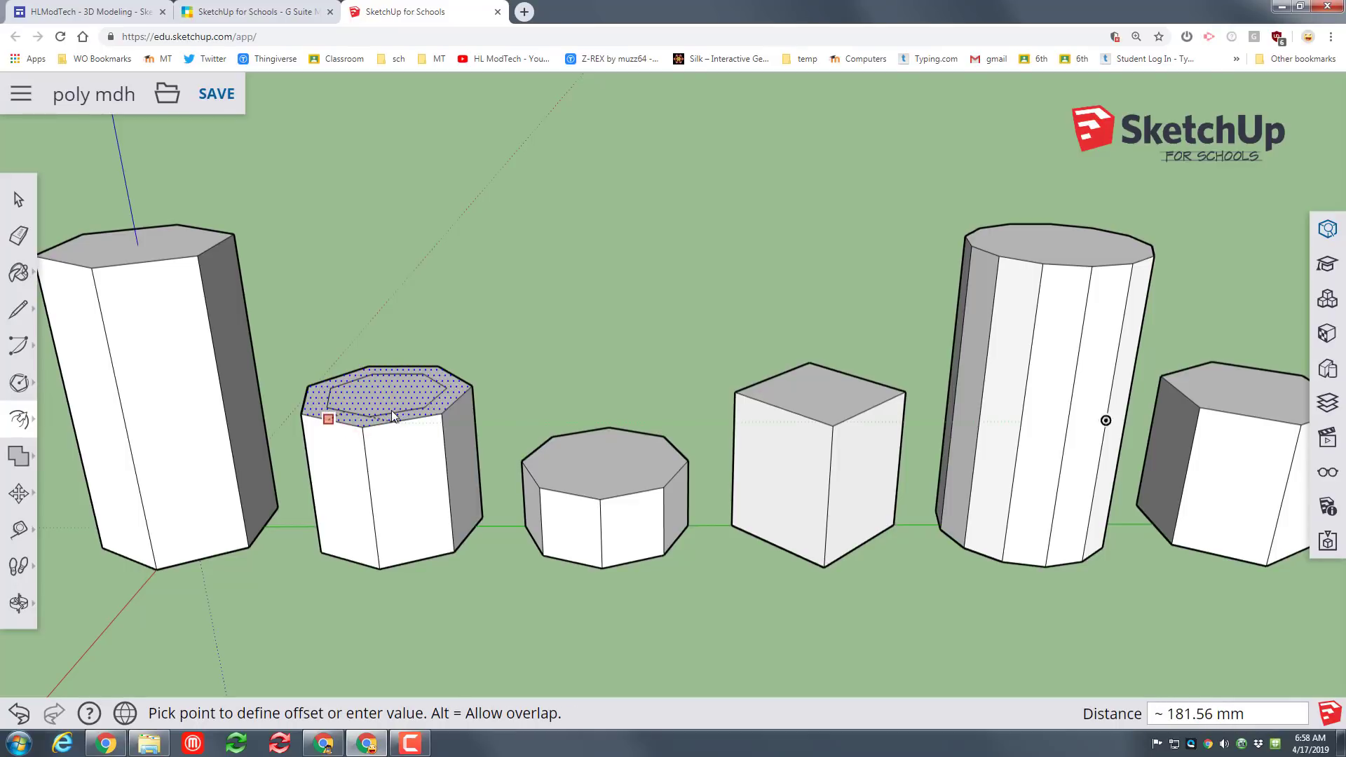
{"action": "left_click", "coordinate": [391, 411]}
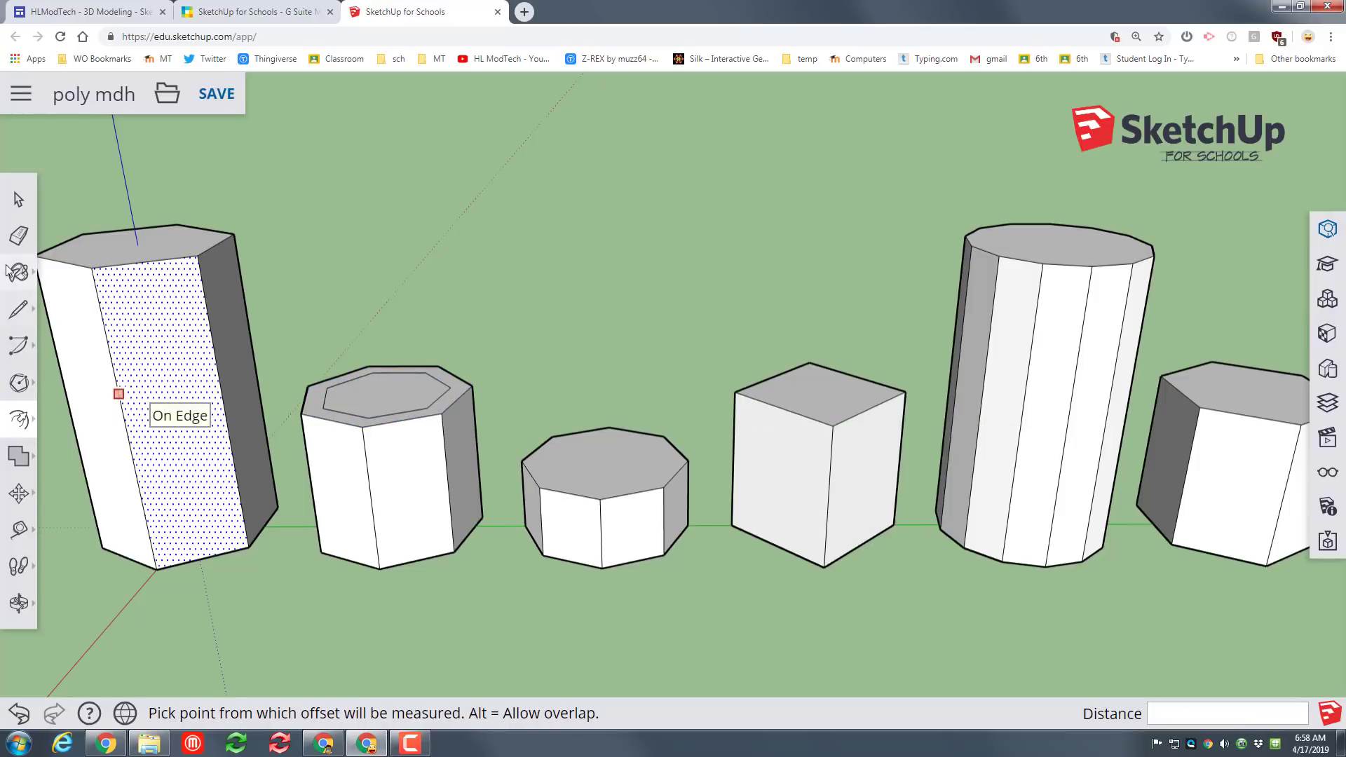
{"action": "left_click", "coordinate": [19, 419]}
{"action": "left_click", "coordinate": [70, 379]}
{"action": "left_click", "coordinate": [359, 398]}
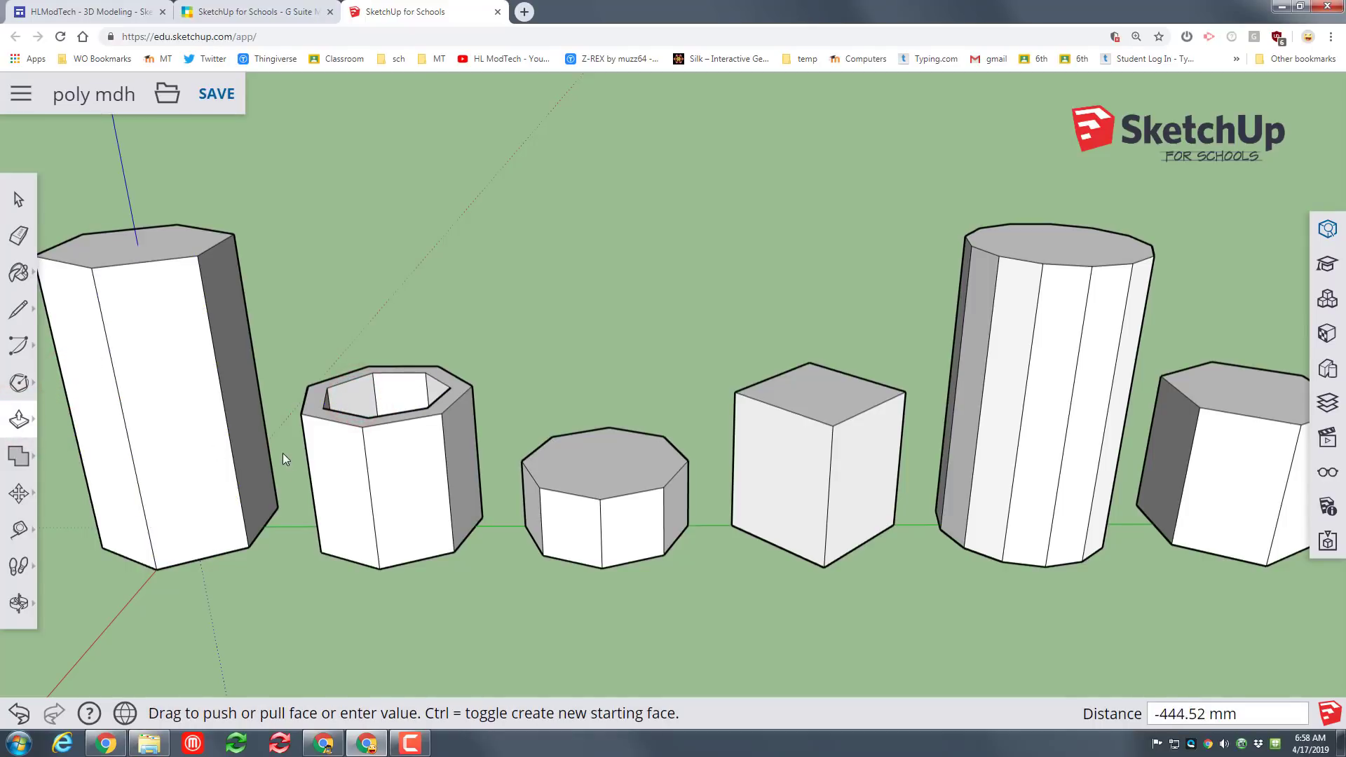
{"action": "left_click", "coordinate": [312, 485]}
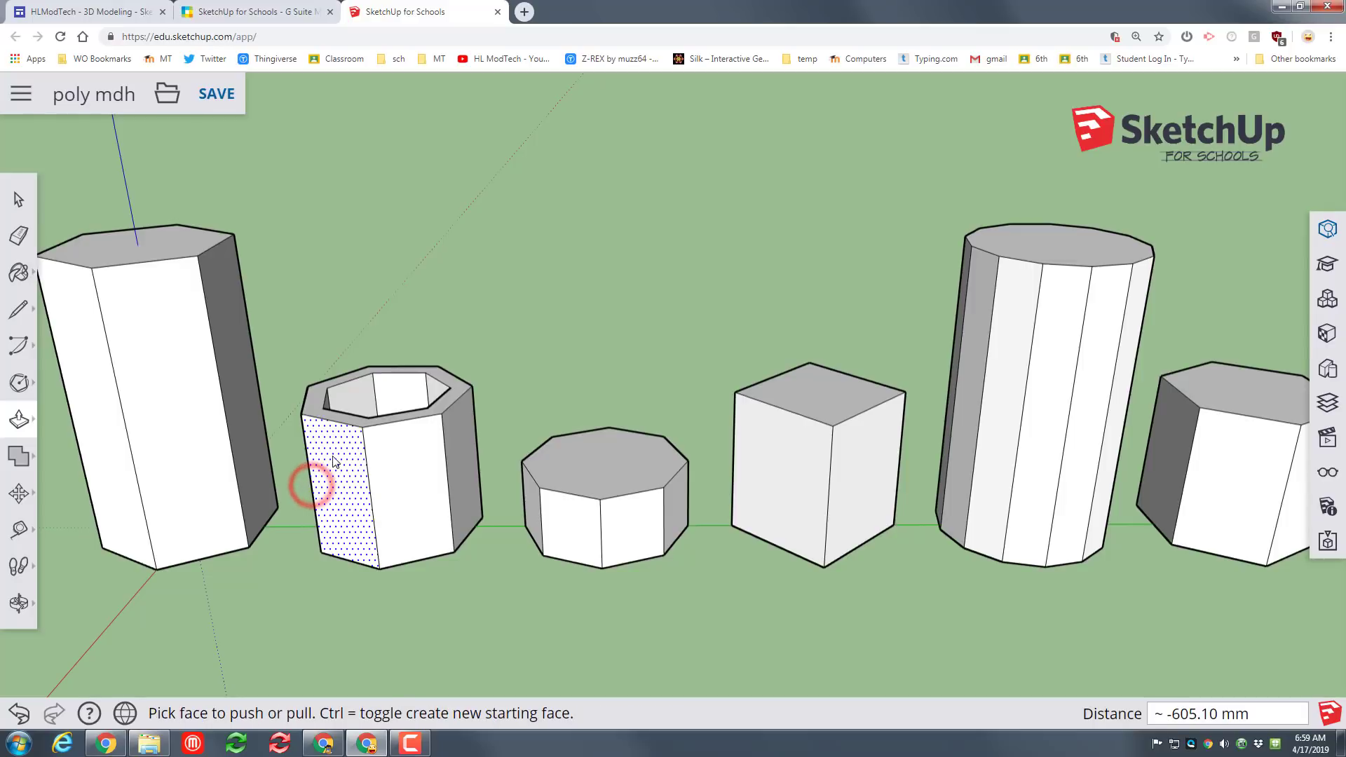
Step: Orbit to a lower, more side-on view of the row of solids
{"action": "middle_click_drag", "start_coordinate": [320, 391], "coordinate": [51, 397]}
{"action": "left_click", "coordinate": [18, 601]}
{"action": "left_click", "coordinate": [76, 522]}
{"action": "left_click_drag", "start_coordinate": [345, 540], "coordinate": [301, 366]}
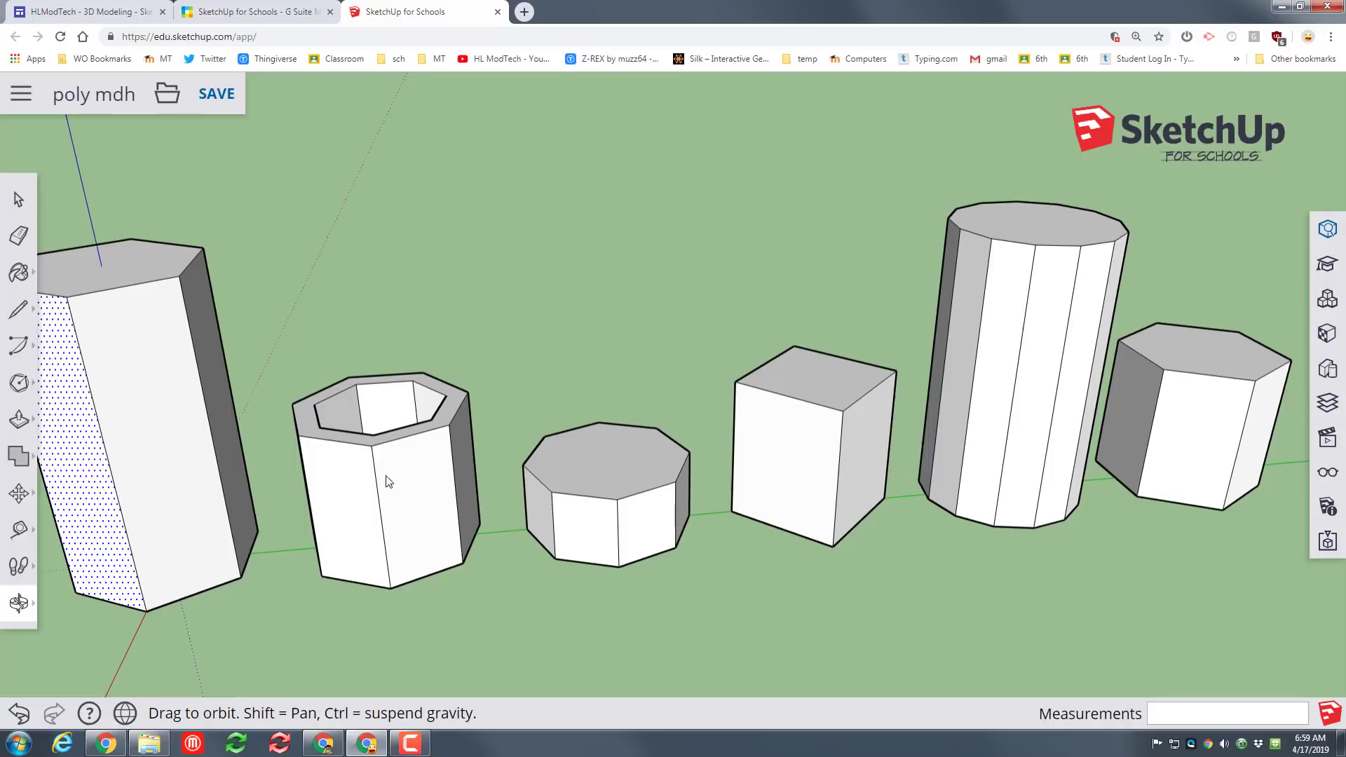
{"action": "left_click_drag", "start_coordinate": [317, 500], "coordinate": [374, 528]}
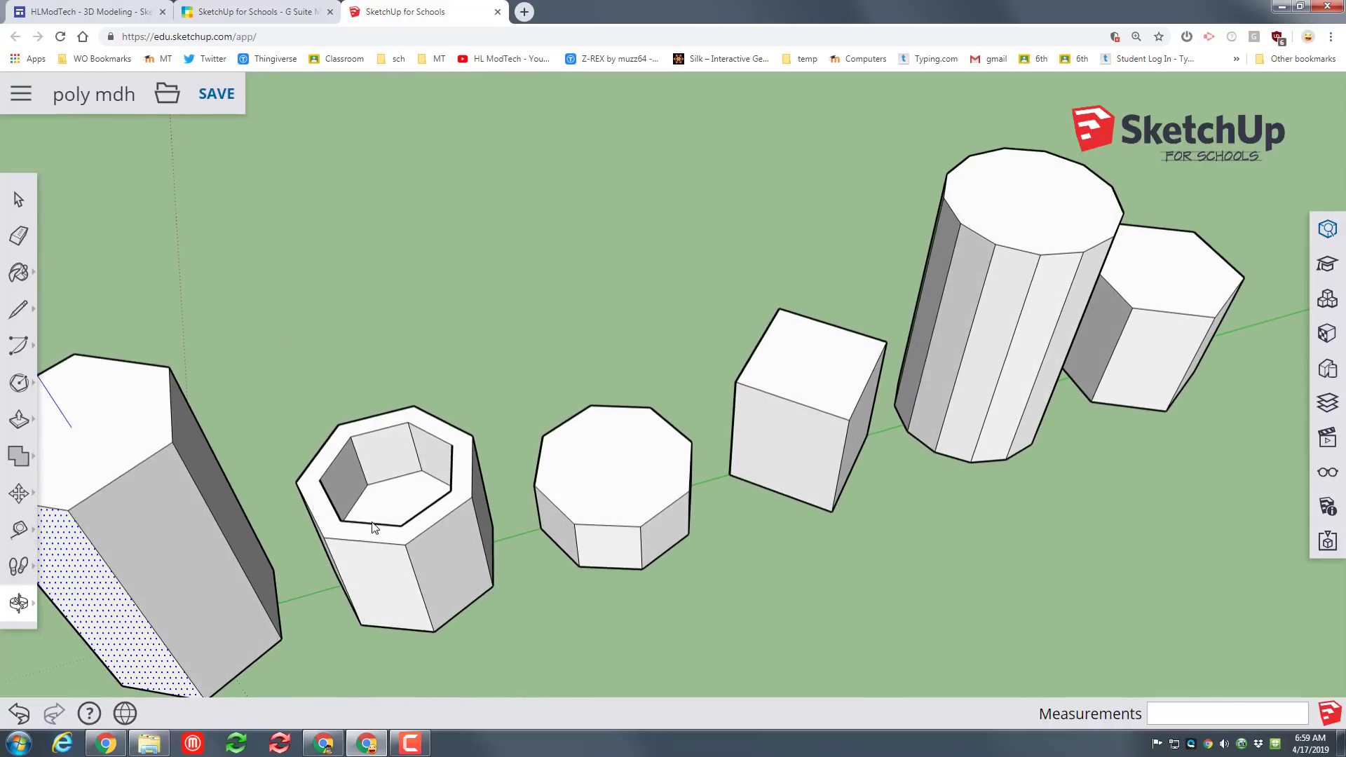
{"action": "left_click_drag", "start_coordinate": [439, 615], "coordinate": [395, 489]}
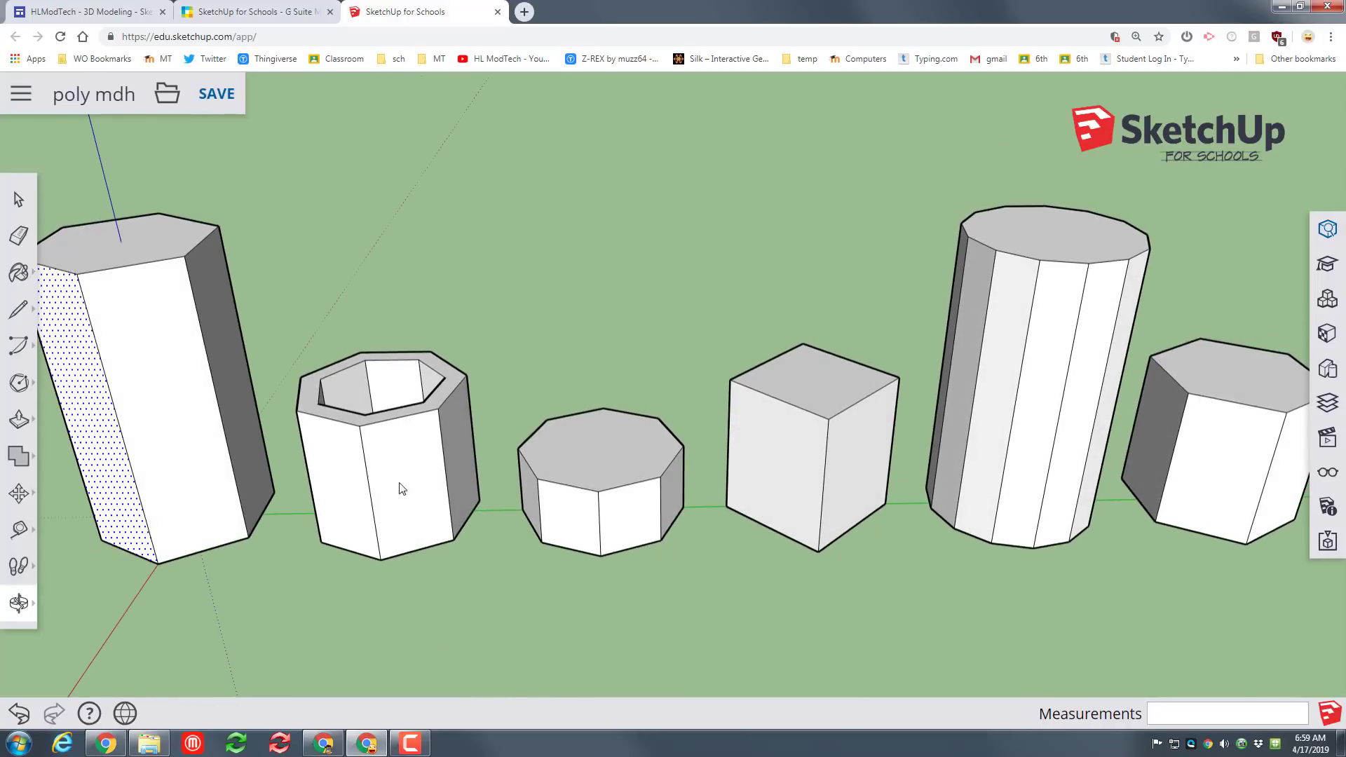
{"action": "left_click", "coordinate": [19, 382]}
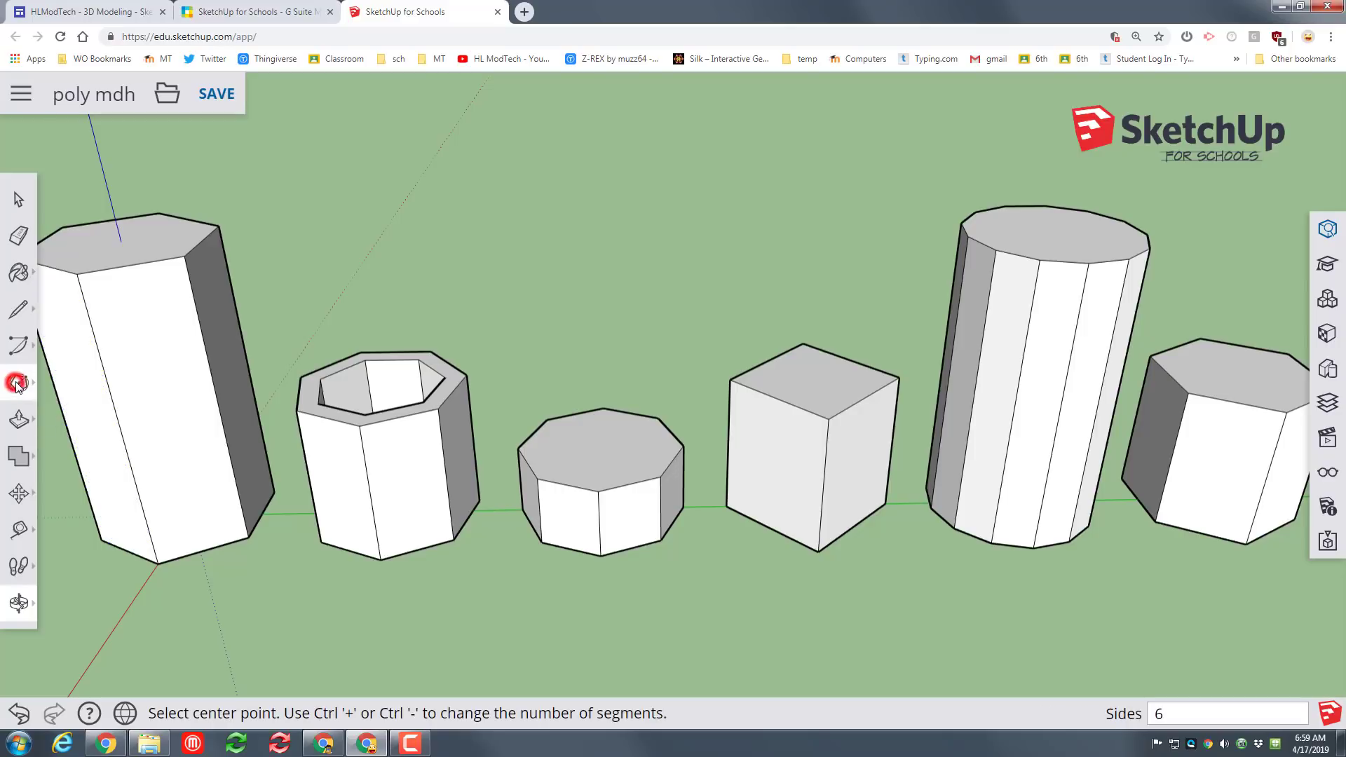
Step: Draw a small hexagon on the square box's top and push it down to the midpoint as a hole
{"action": "left_click", "coordinate": [98, 425]}
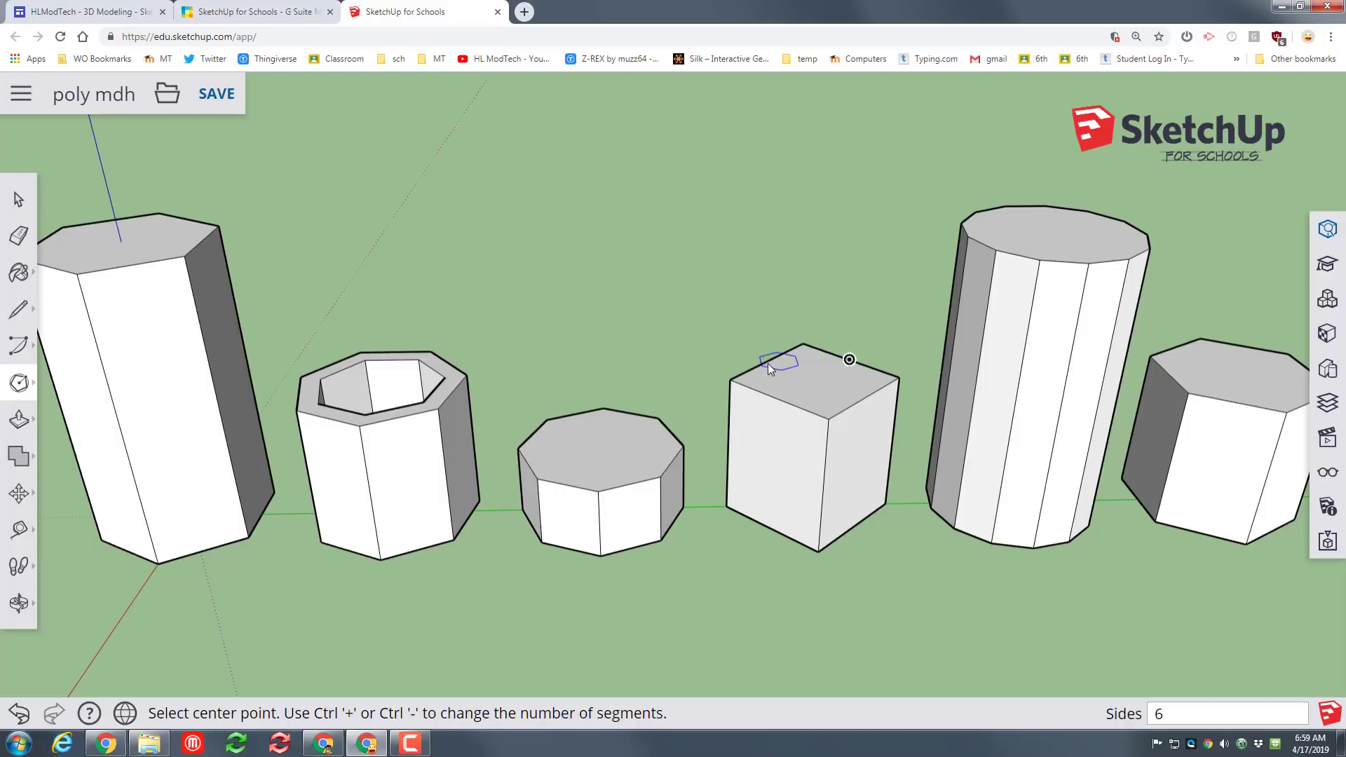
{"action": "left_click", "coordinate": [819, 381]}
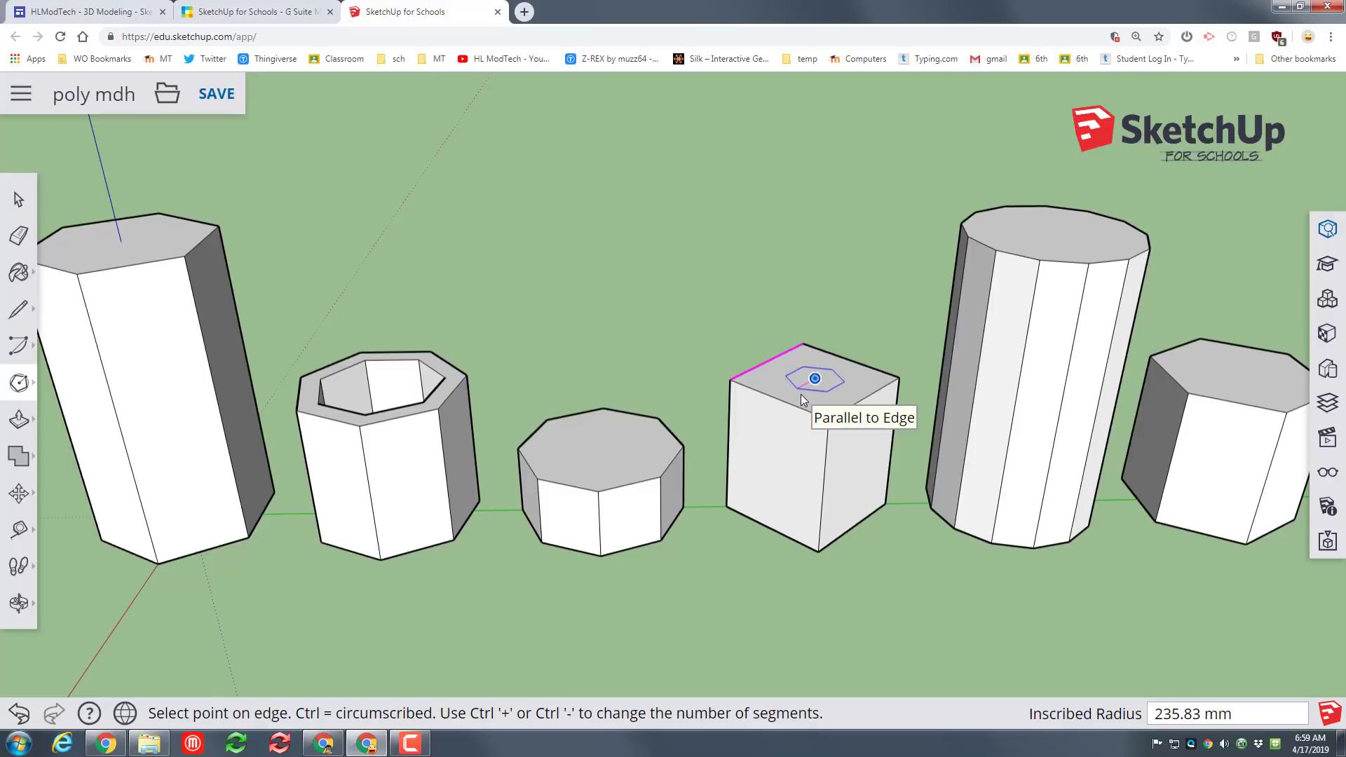
{"action": "left_click", "coordinate": [801, 394]}
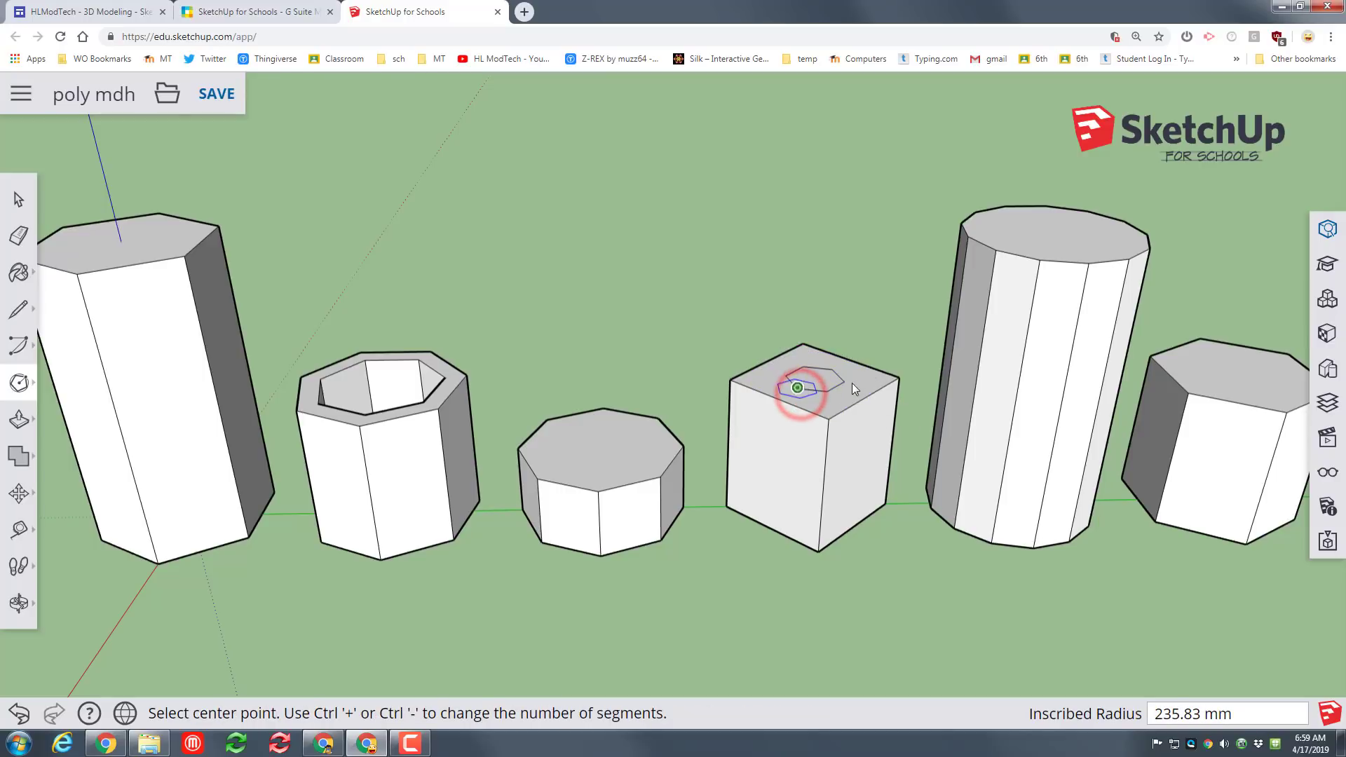
{"action": "left_click", "coordinate": [19, 420]}
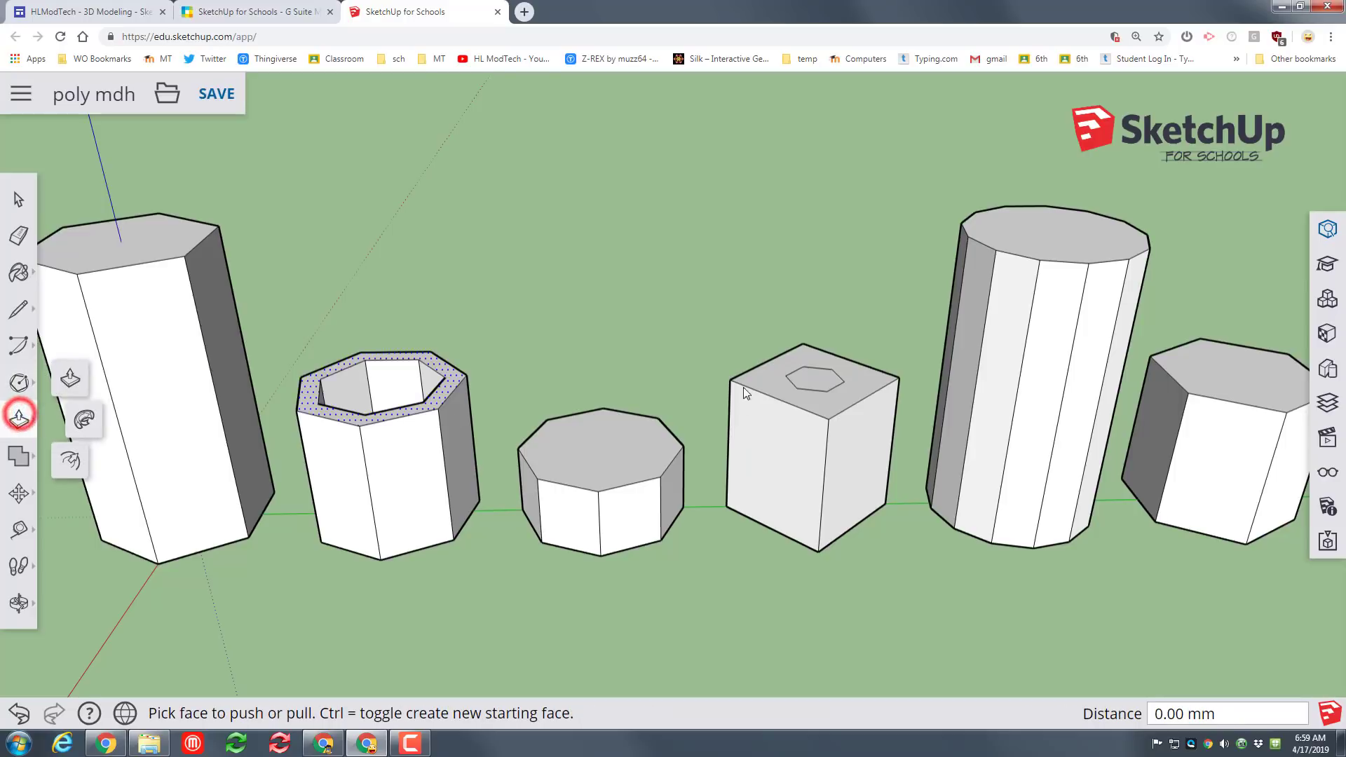
{"action": "left_click_drag", "start_coordinate": [809, 384], "coordinate": [767, 489]}
{"action": "mouse_move", "coordinate": [656, 504]}
{"action": "left_mouse_down"}
{"action": "mouse_move", "coordinate": [667, 490]}
{"action": "mouse_move", "coordinate": [664, 511]}
{"action": "left_mouse_up"}
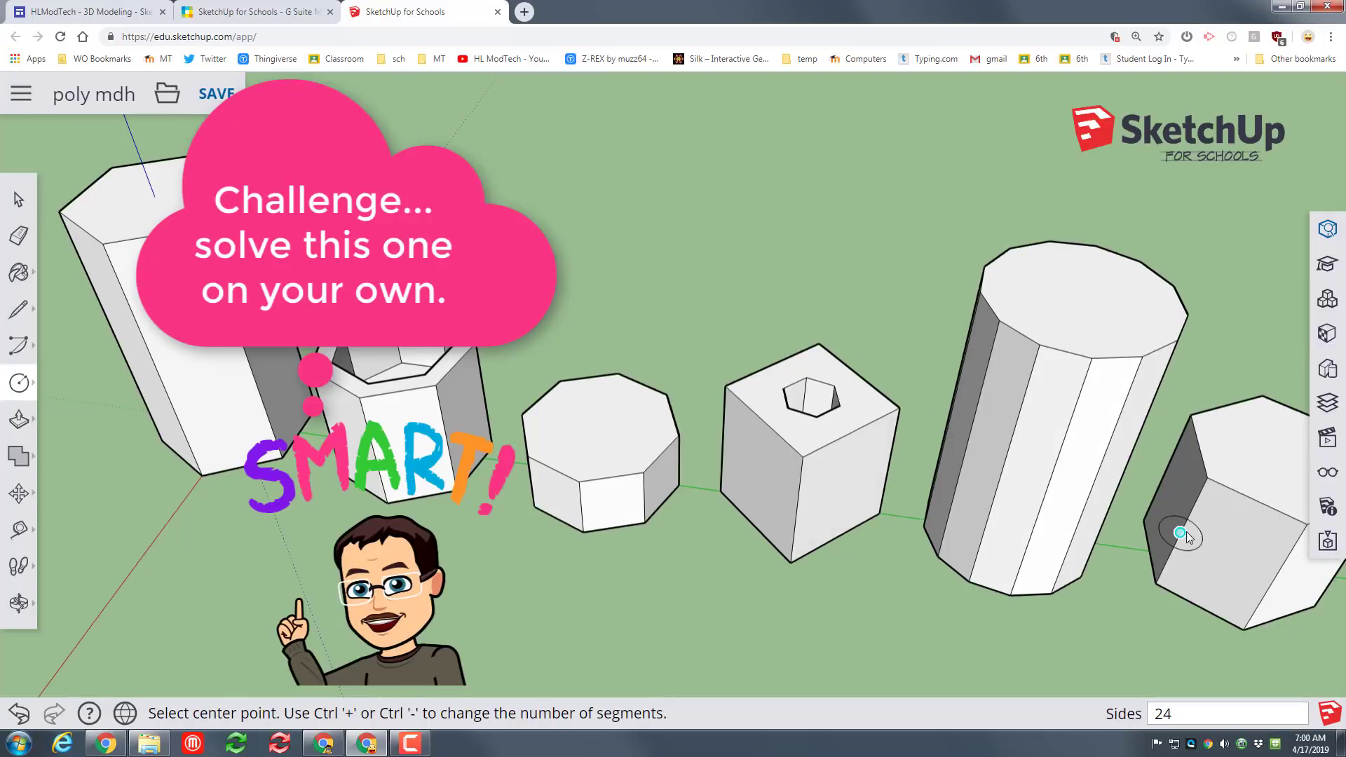
Step: Draw a circle on the rightmost hexagonal prism's face and push it into the block as a round hole
{"action": "left_click", "coordinate": [1220, 562]}
{"action": "middle_click_drag", "start_coordinate": [1224, 558], "coordinate": [1235, 516]}
{"action": "left_click", "coordinate": [1231, 482]}
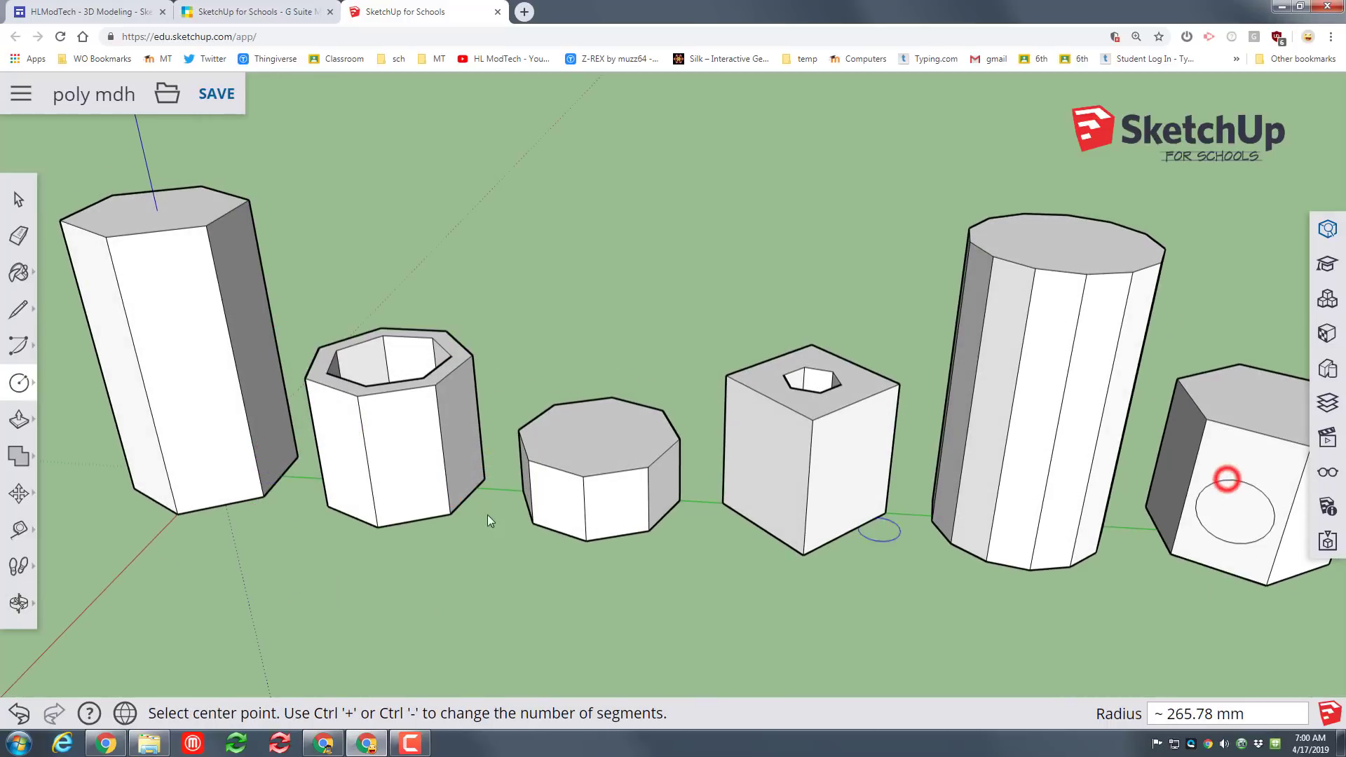
{"action": "key", "text": "p"}
{"action": "left_click_drag", "start_coordinate": [1243, 516], "coordinate": [1271, 372]}
{"action": "middle_click_drag", "start_coordinate": [1215, 515], "coordinate": [1293, 341]}
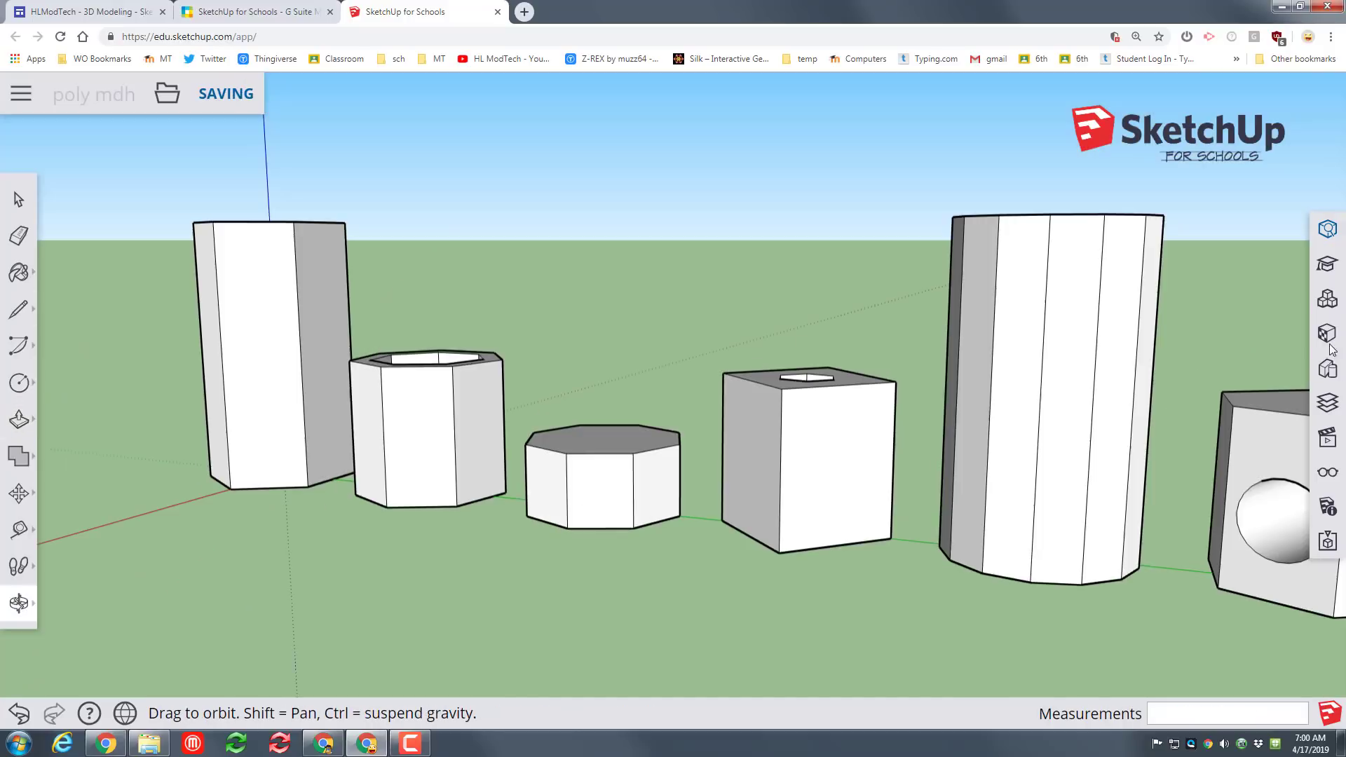
{"action": "left_click", "coordinate": [1327, 333]}
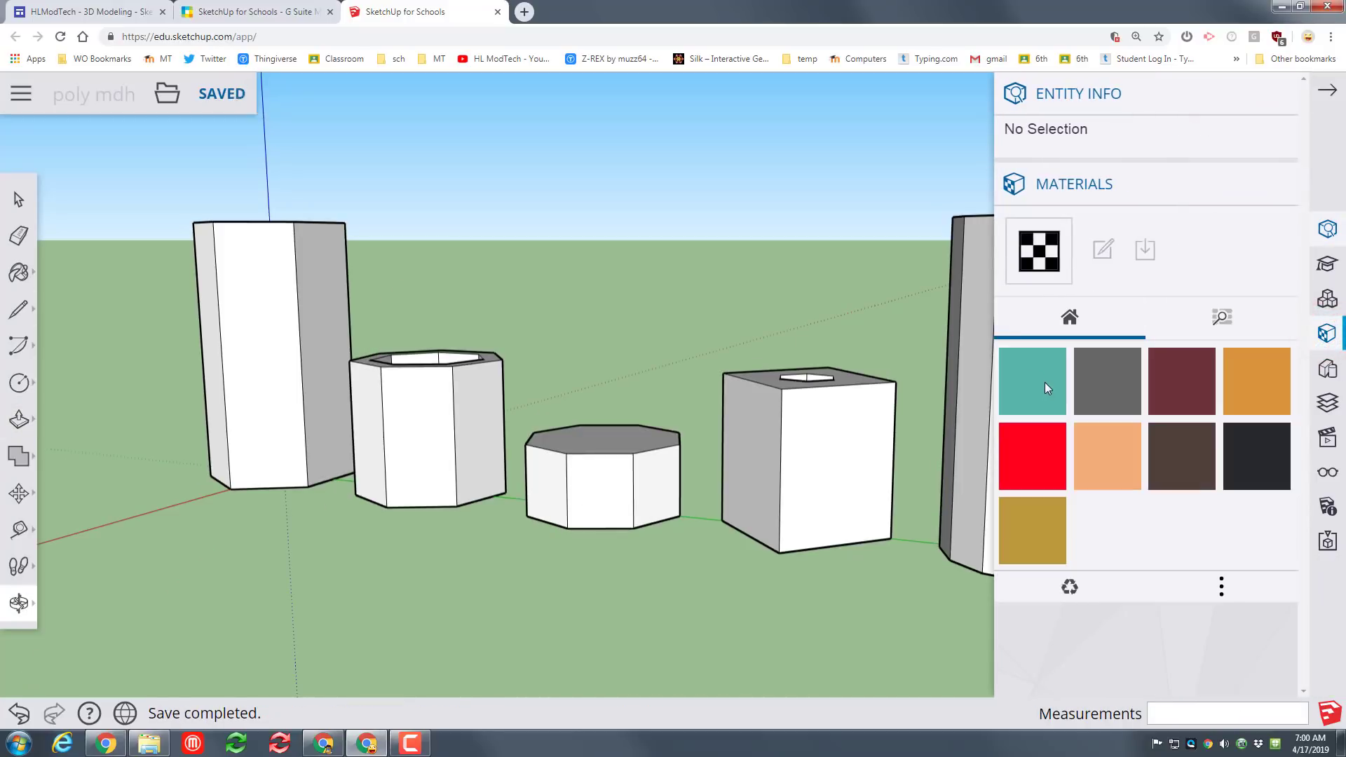
Step: Paint three faces of the short octagon prism with Translucent Glass Blue
{"action": "left_click", "coordinate": [1217, 318]}
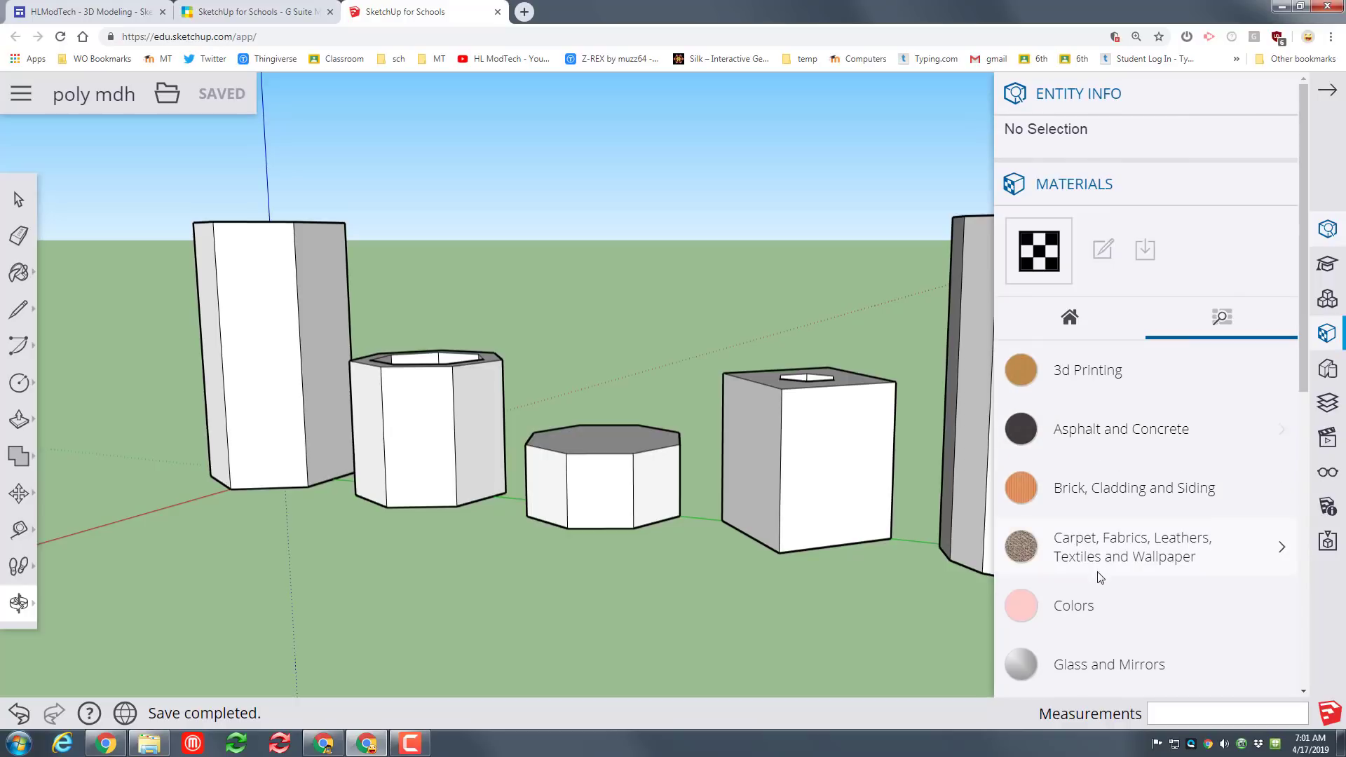
{"action": "scroll", "coordinate": [1087, 596], "scroll_direction": "down", "scroll_amount": 1}
{"action": "left_click", "coordinate": [1090, 594]}
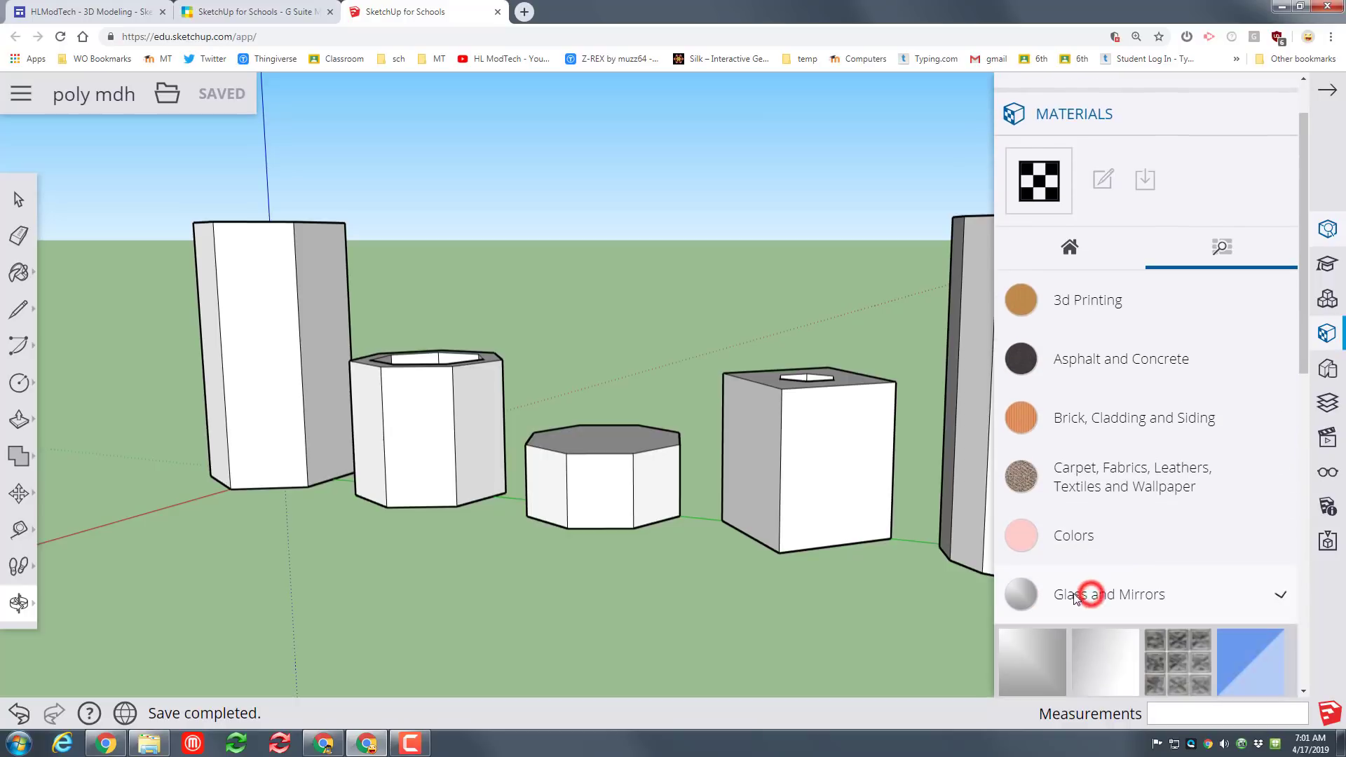
{"action": "left_click", "coordinate": [1241, 655]}
{"action": "left_click", "coordinate": [592, 489]}
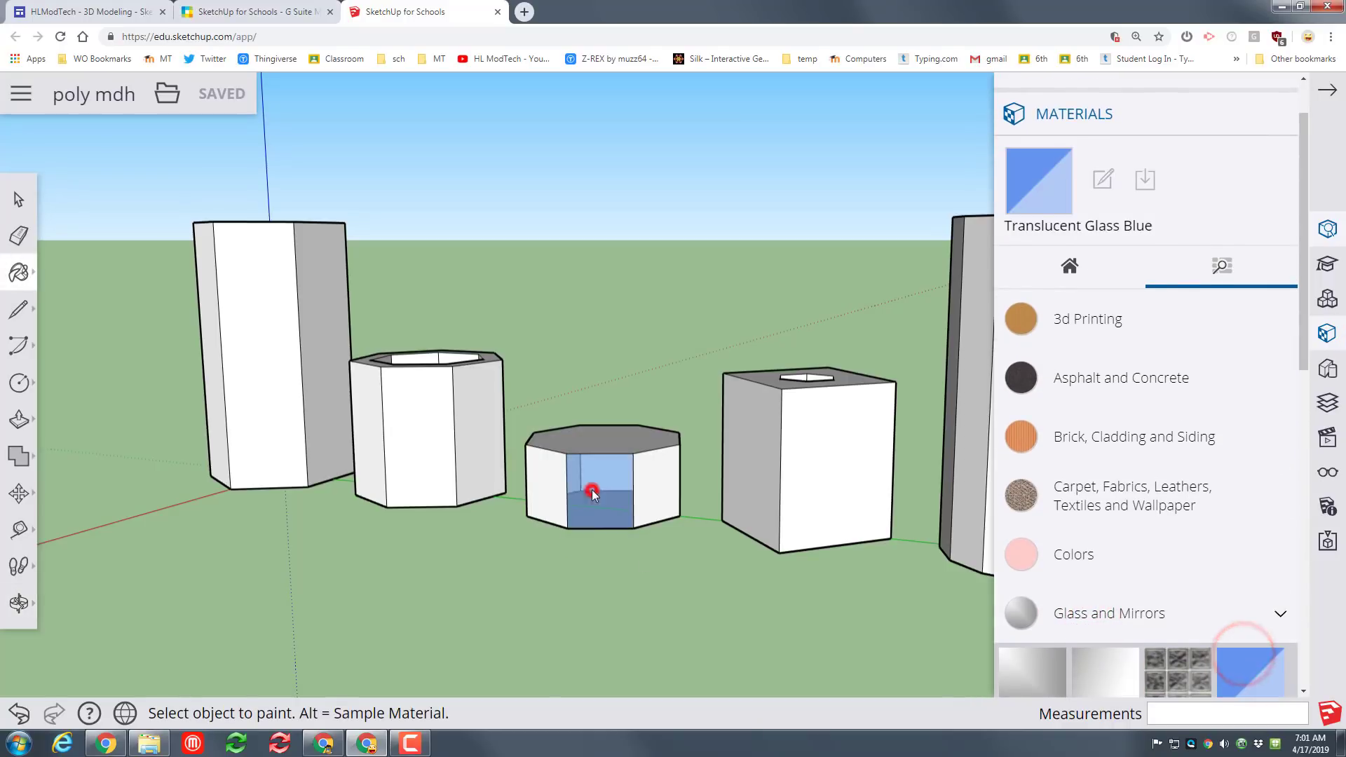
{"action": "left_click", "coordinate": [647, 487]}
{"action": "left_click", "coordinate": [550, 488]}
Step: Paint the tall prism, hollow prism, and box front and top faces with Brick Antique 01
{"action": "left_click", "coordinate": [1039, 453]}
{"action": "left_click", "coordinate": [1106, 505]}
{"action": "left_click", "coordinate": [254, 351]}
{"action": "left_click", "coordinate": [418, 435]}
{"action": "mouse_move", "coordinate": [533, 421]}
{"action": "middle_mouse_down"}
{"action": "mouse_move", "coordinate": [627, 418]}
{"action": "mouse_move", "coordinate": [713, 463]}
{"action": "middle_mouse_up"}
{"action": "left_click", "coordinate": [690, 466]}
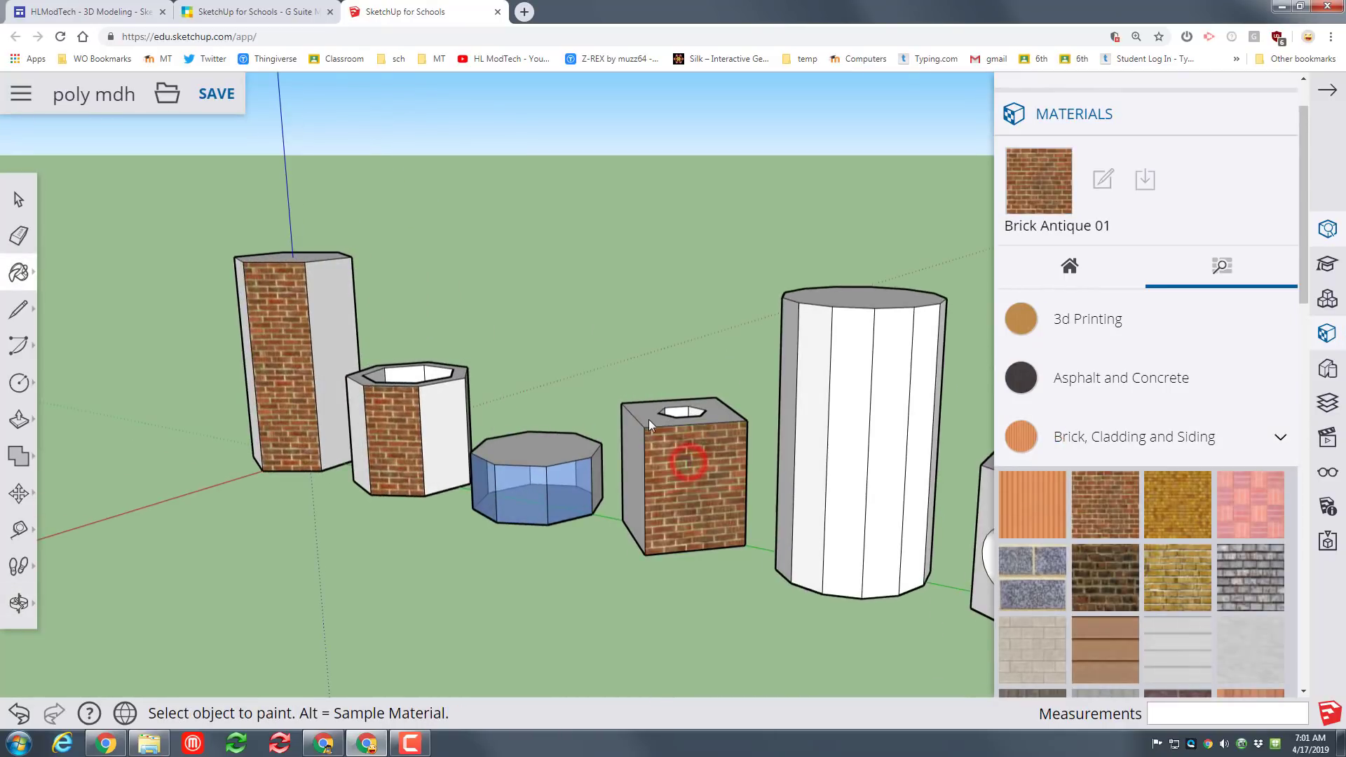
{"action": "left_click", "coordinate": [642, 408]}
Step: Paint a cylinder face with the Beadboard material
{"action": "left_click", "coordinate": [1008, 512]}
{"action": "left_click", "coordinate": [806, 425]}
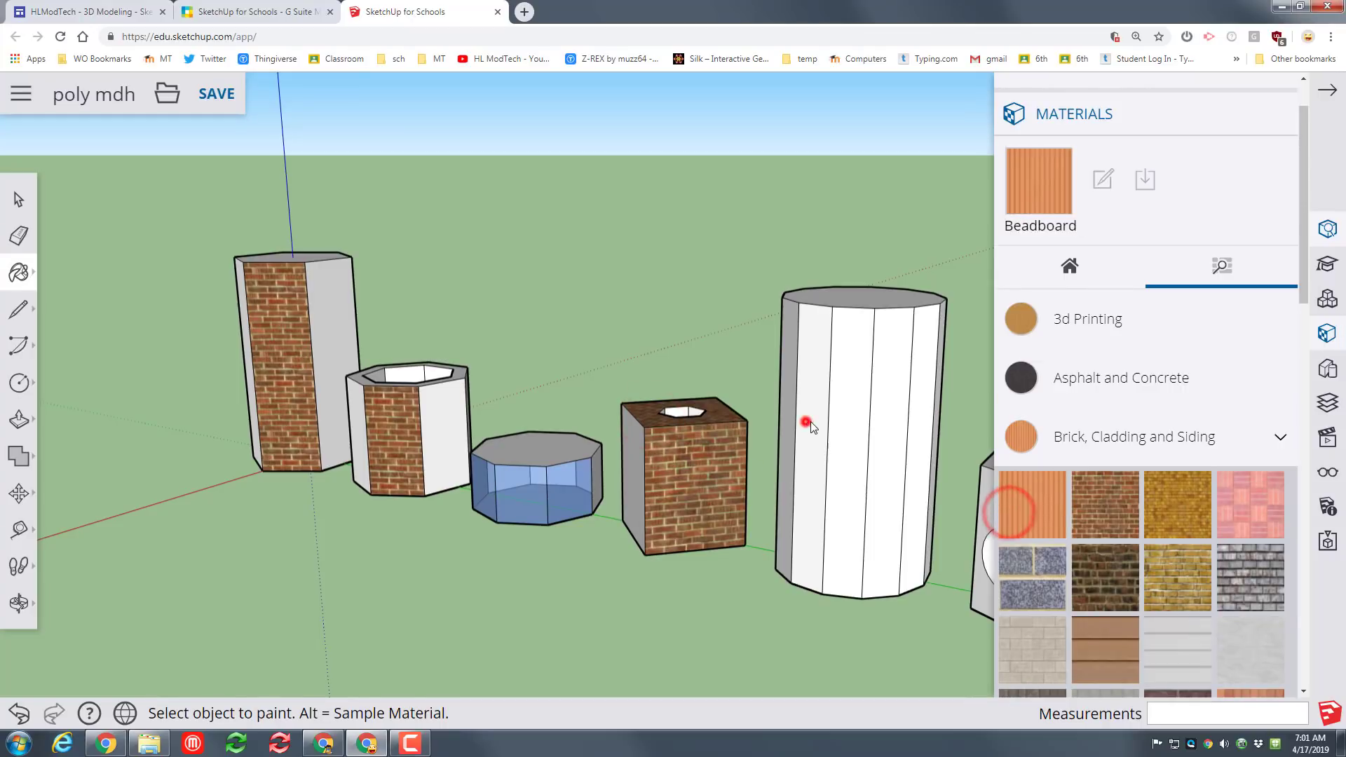
{"action": "left_click", "coordinate": [664, 333]}
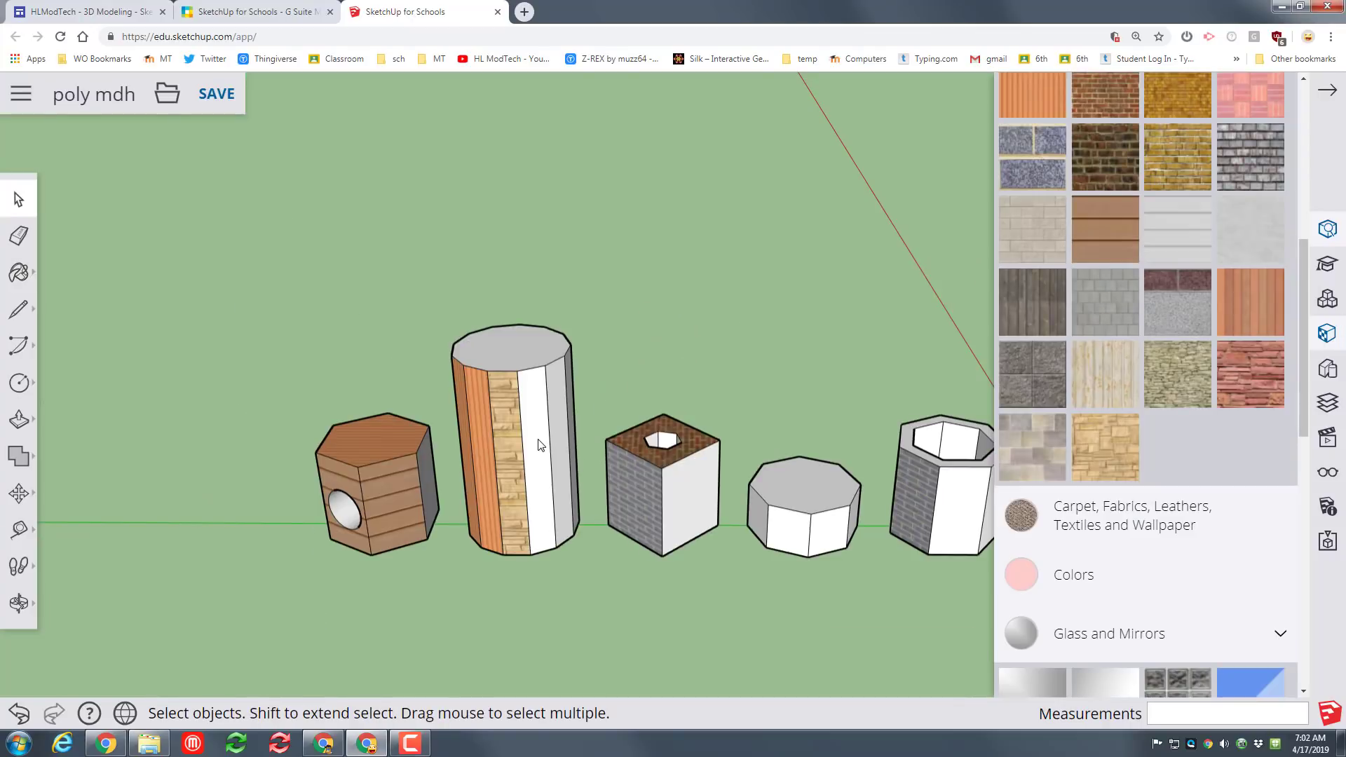
Step: Paint the whole tall cylinder with the orange wood material
{"action": "triple_click", "coordinate": [534, 442]}
{"action": "scroll", "coordinate": [1142, 511], "scroll_direction": "up", "scroll_amount": 3}
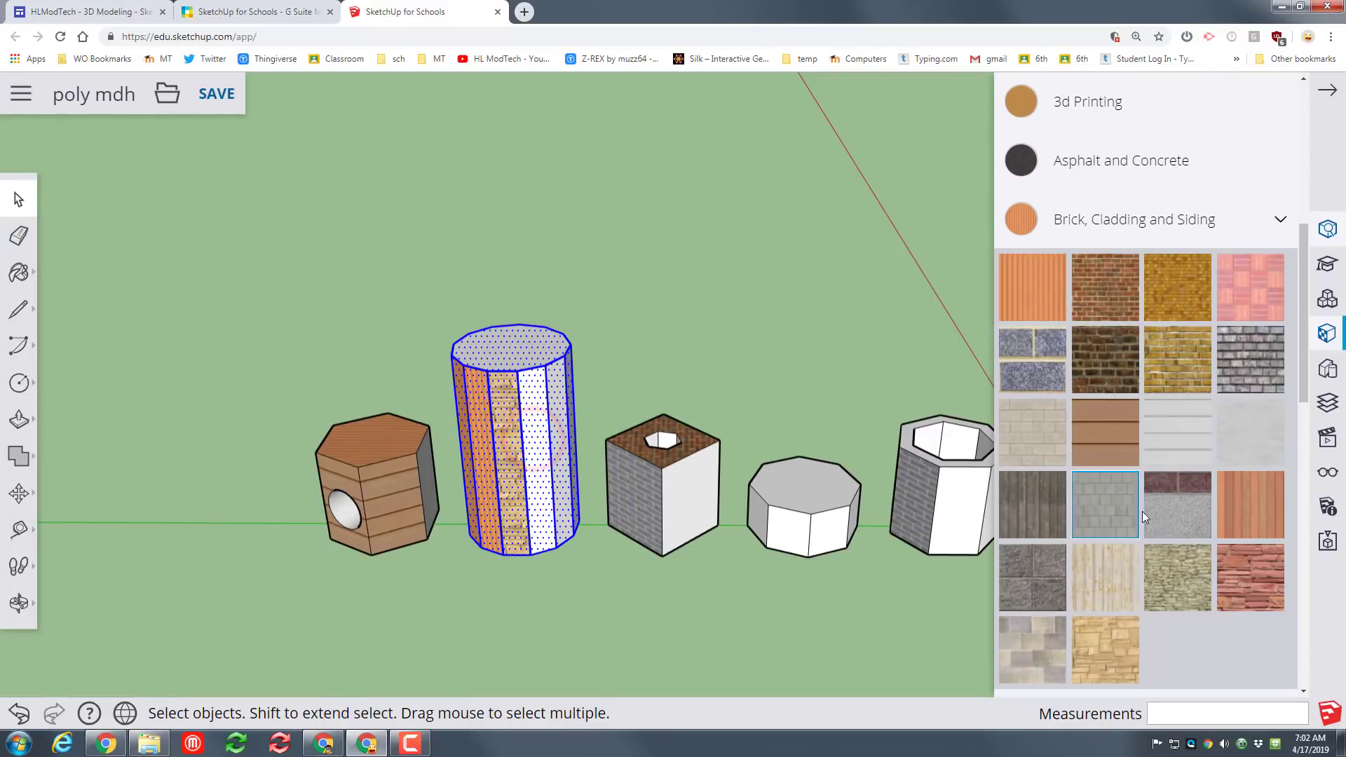
{"action": "left_click", "coordinate": [1268, 502]}
{"action": "left_click", "coordinate": [539, 455]}
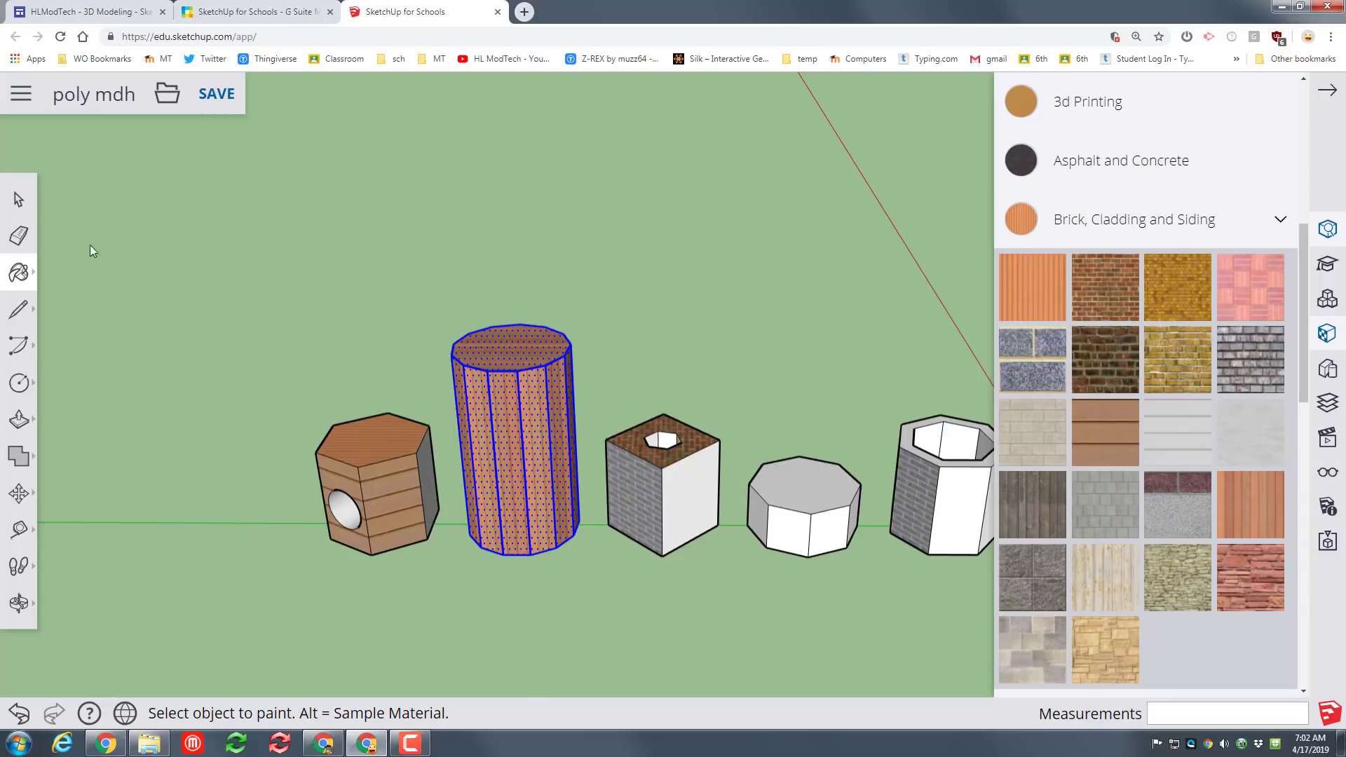
Step: Cover the entire octagonal prism in Concrete Form 4x8
{"action": "left_click", "coordinate": [18, 199]}
{"action": "left_click", "coordinate": [777, 544]}
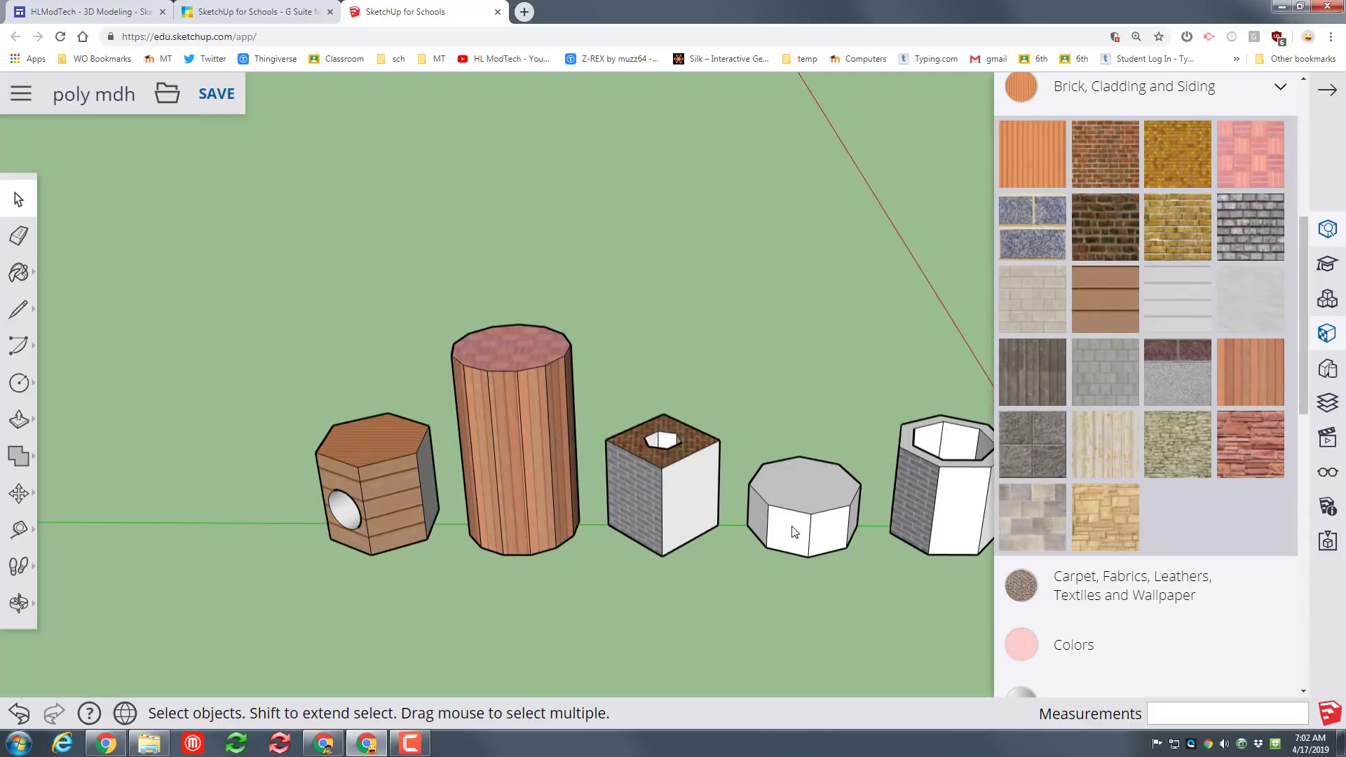
{"action": "triple_click", "coordinate": [793, 529]}
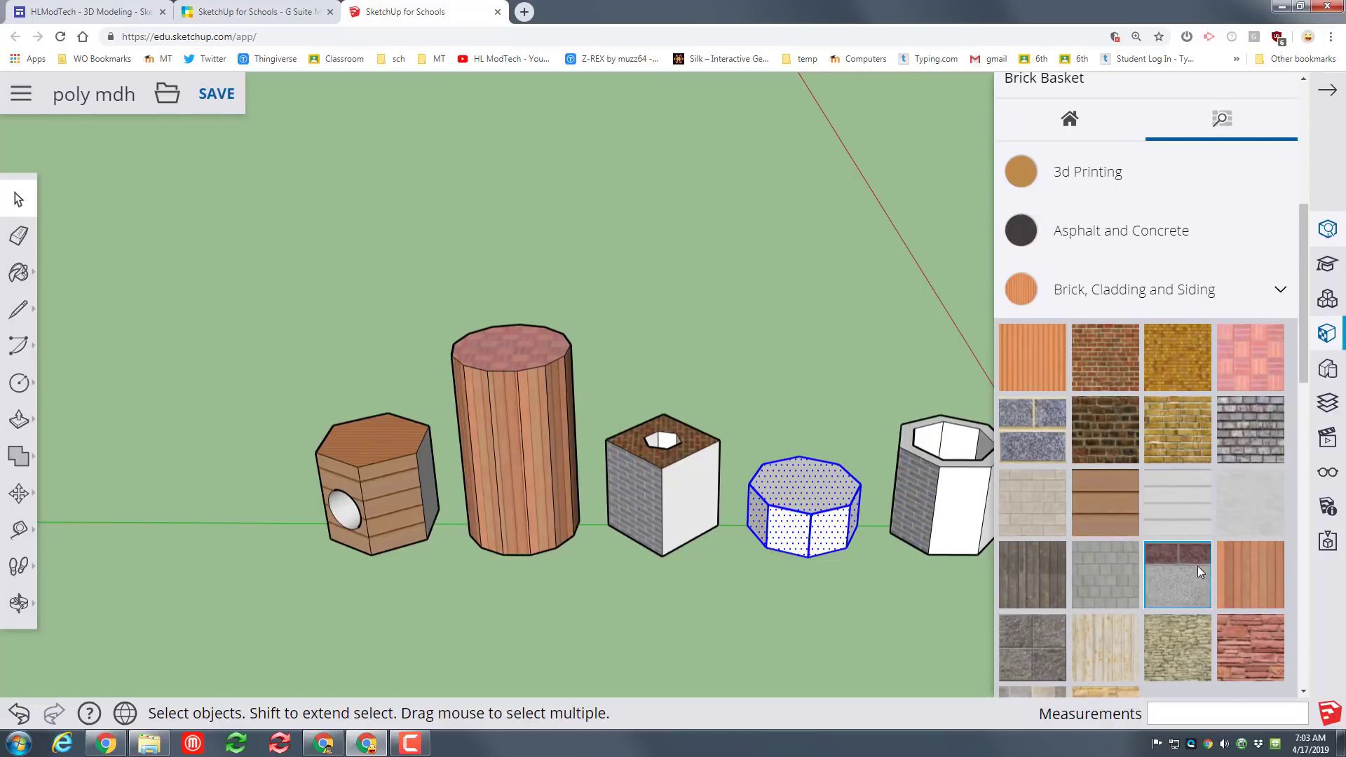
{"action": "left_click", "coordinate": [1103, 234]}
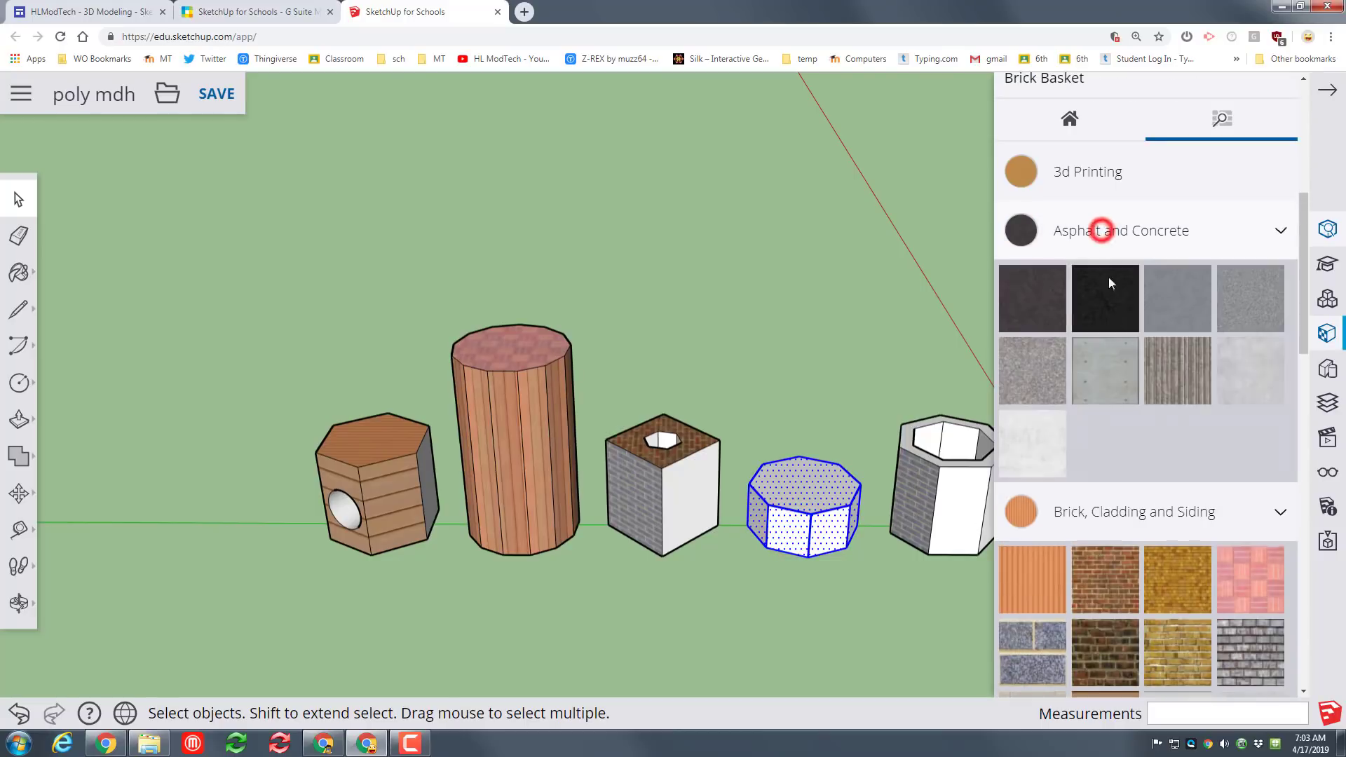
{"action": "left_click", "coordinate": [1093, 376]}
{"action": "left_click", "coordinate": [815, 511]}
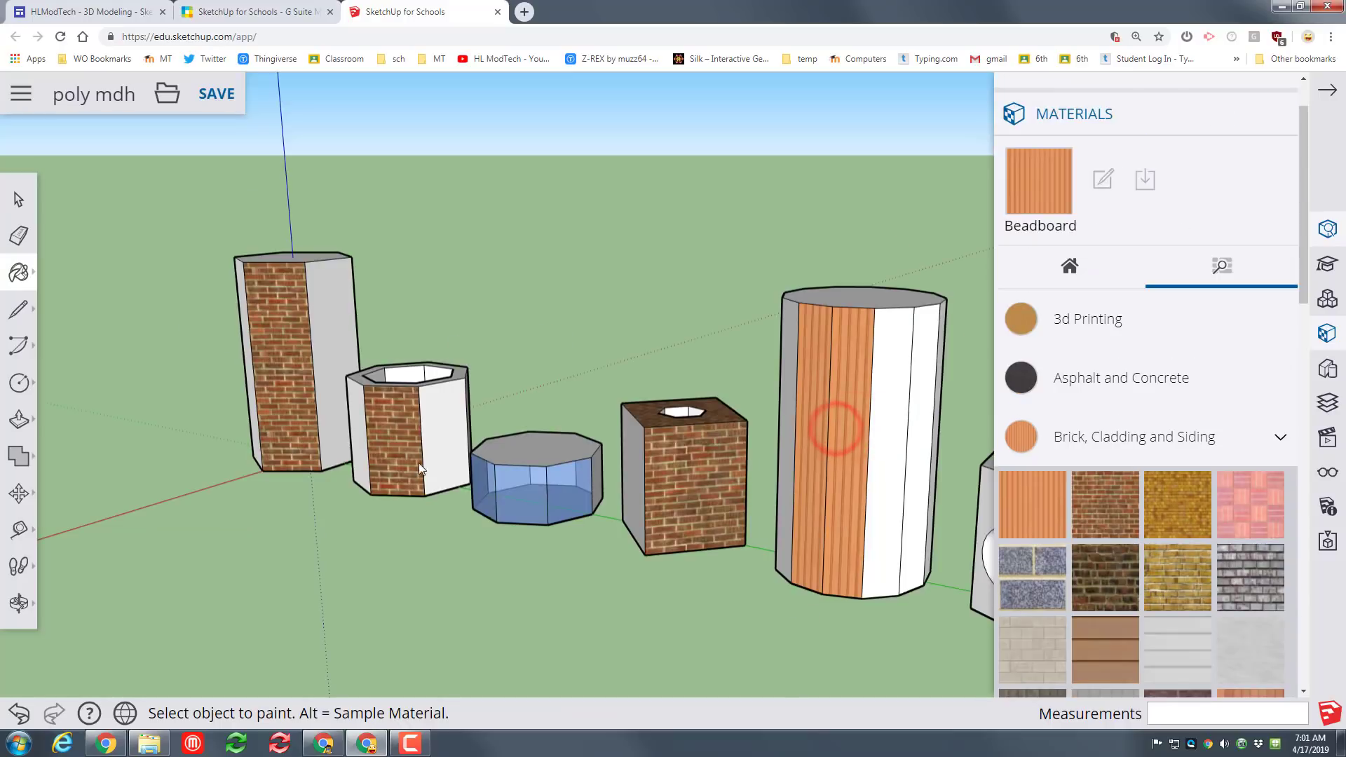
Step: Apply Beadboard to the holed prism's front and top faces and two cylinder strips
{"action": "middle_click_drag", "start_coordinate": [418, 463], "coordinate": [344, 547]}
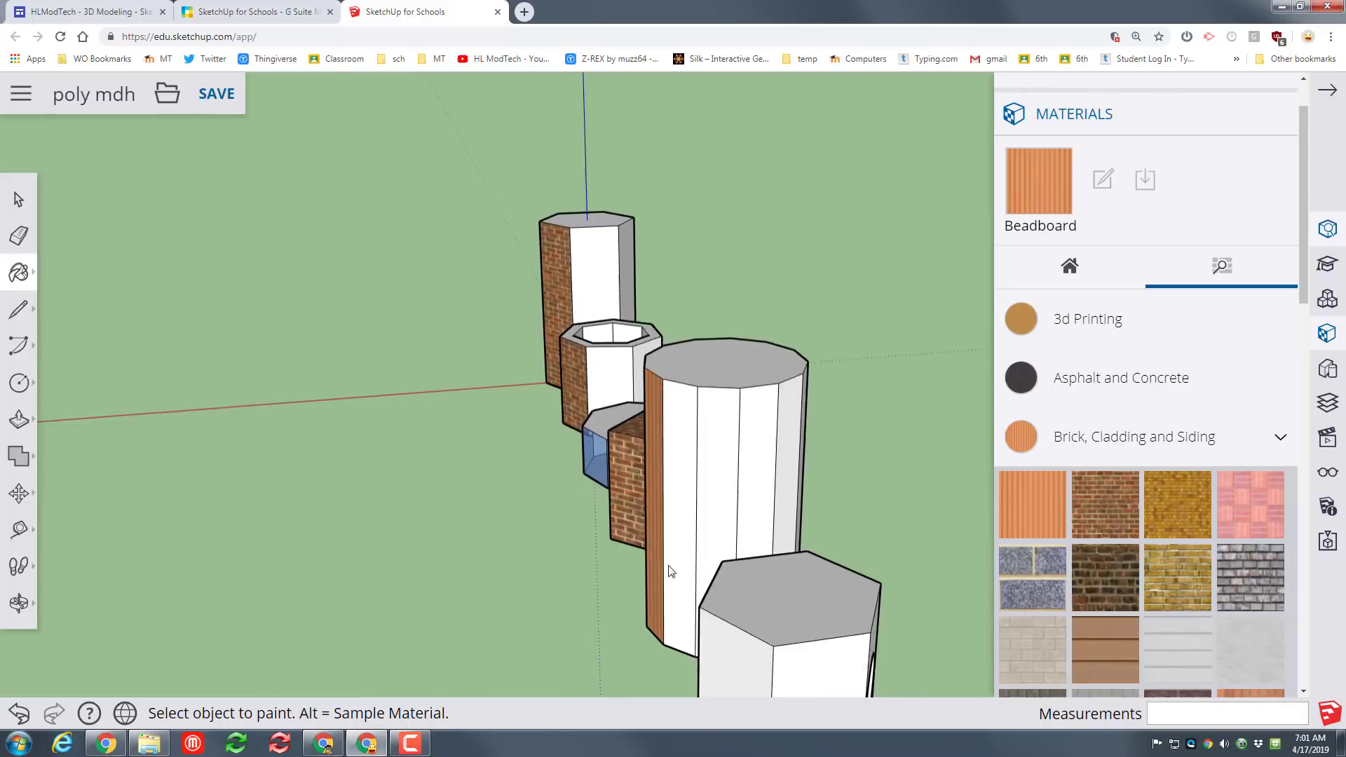
{"action": "middle_click_drag", "start_coordinate": [712, 561], "coordinate": [387, 530]}
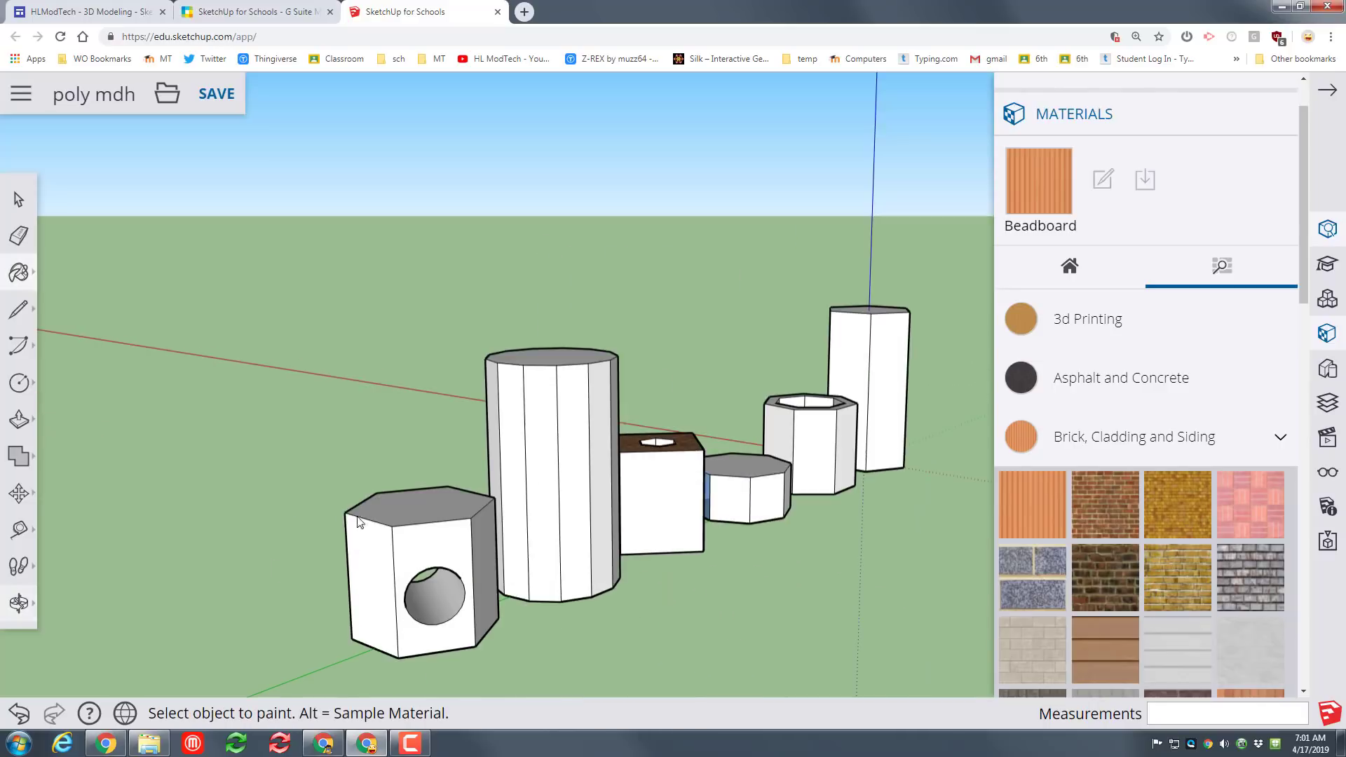
{"action": "left_click", "coordinate": [433, 549]}
{"action": "left_click", "coordinate": [429, 512]}
{"action": "left_click", "coordinate": [575, 467]}
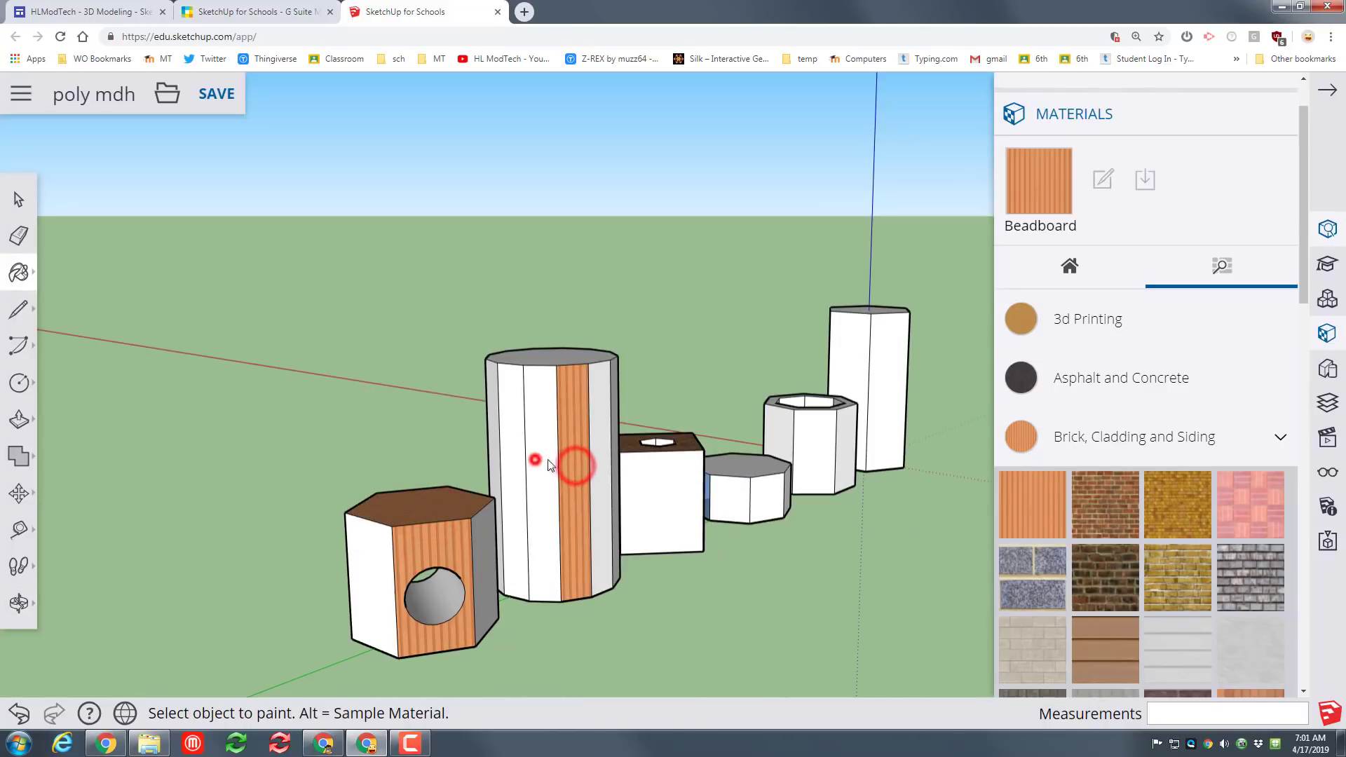
{"action": "left_click", "coordinate": [536, 466]}
Step: Paint the box, hollow prism and tall prism faces with Brick Colored Blue
{"action": "left_click", "coordinate": [1042, 579]}
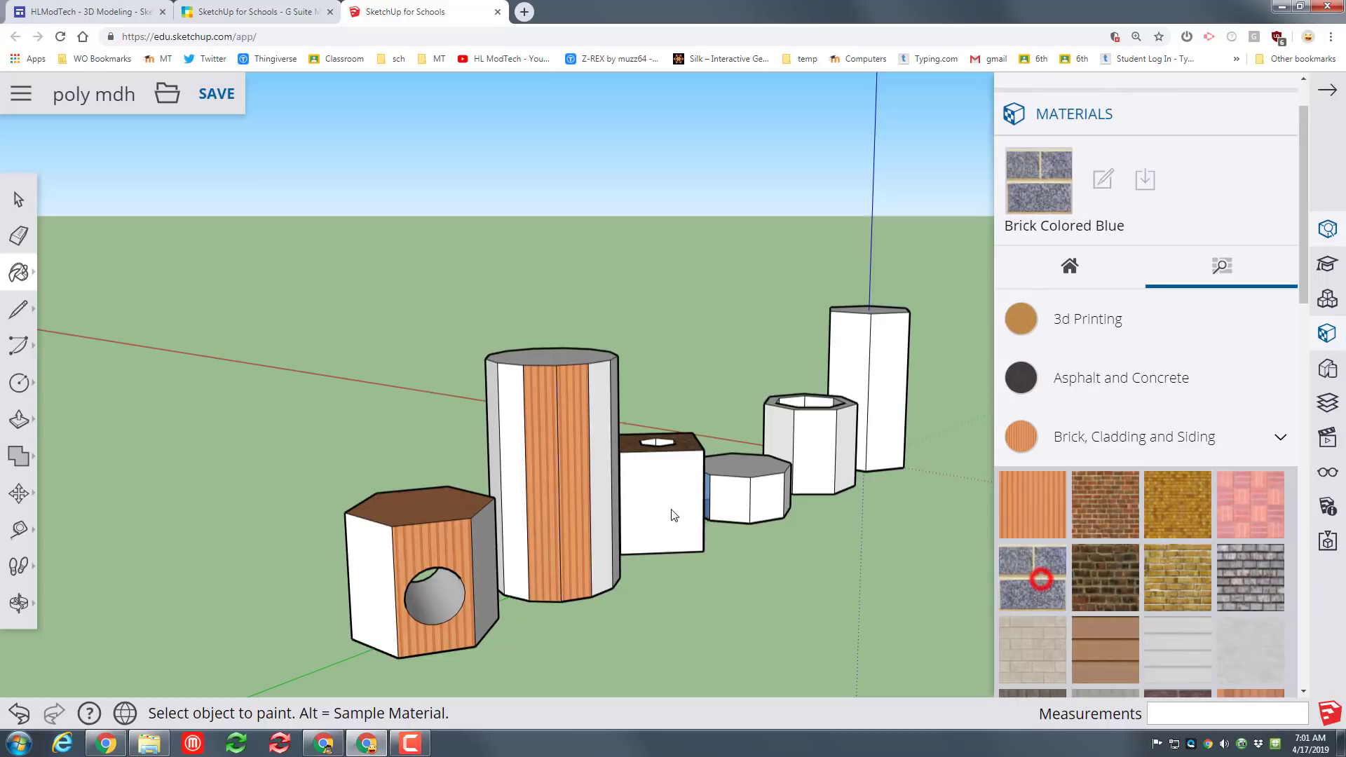
{"action": "left_click", "coordinate": [666, 498]}
{"action": "left_click", "coordinate": [814, 457]}
{"action": "left_click", "coordinate": [871, 397]}
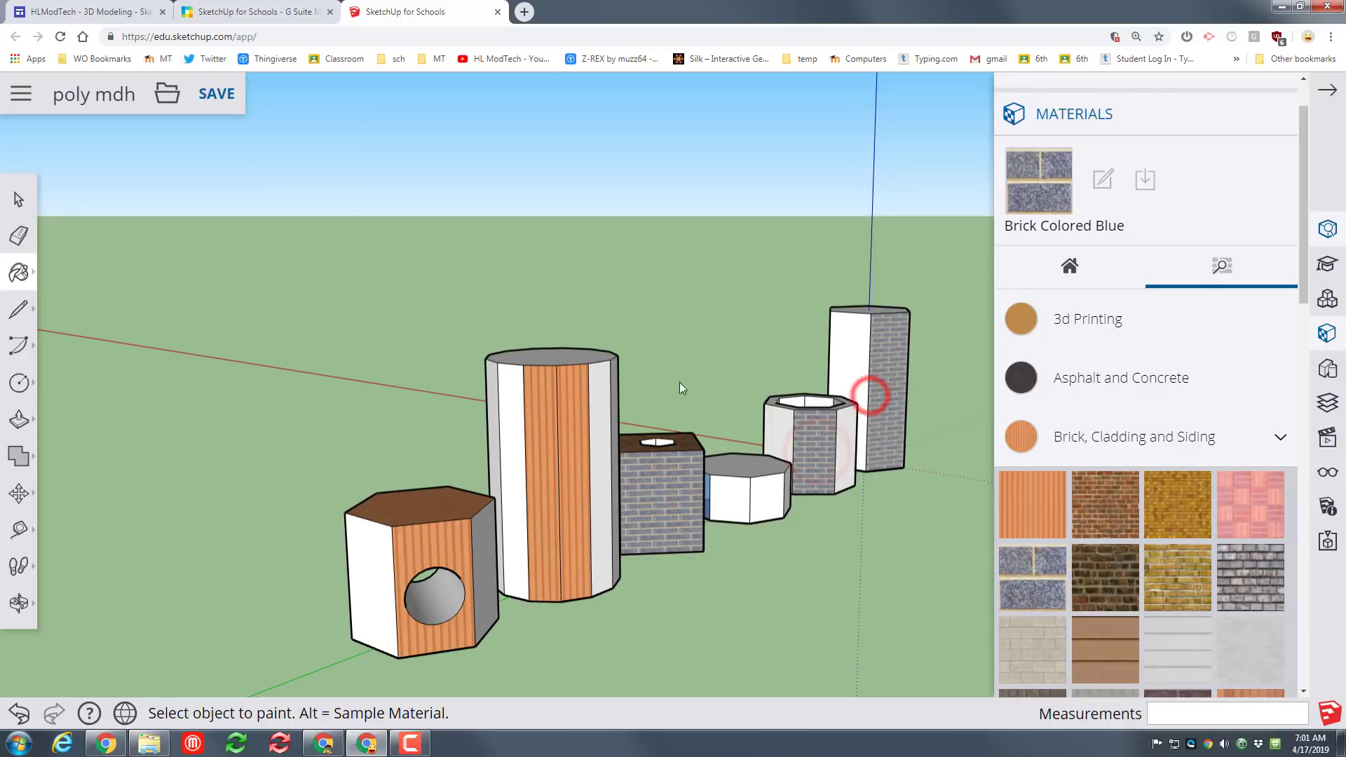